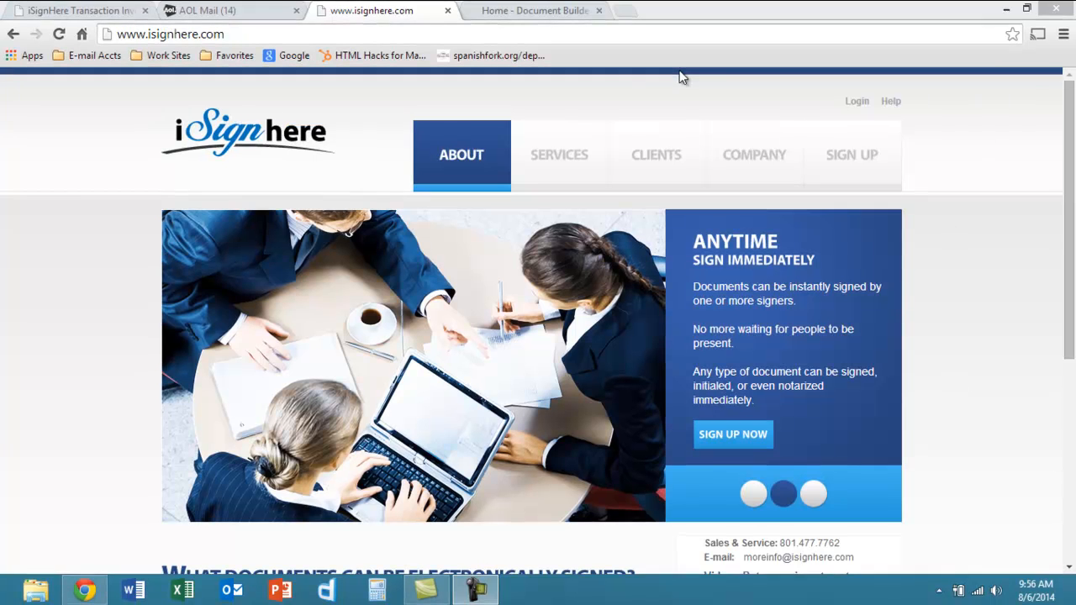
- Open the iSignHere Trial sign-up page from Document Builders' e-Signature menu, then return to isignhere.com
click(538, 10)
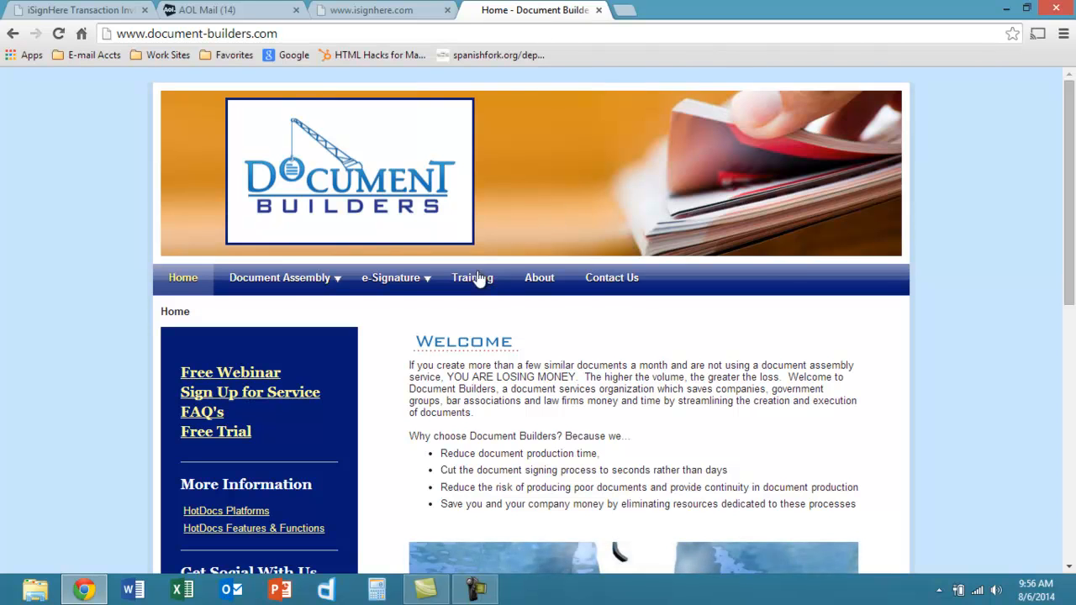
click(403, 282)
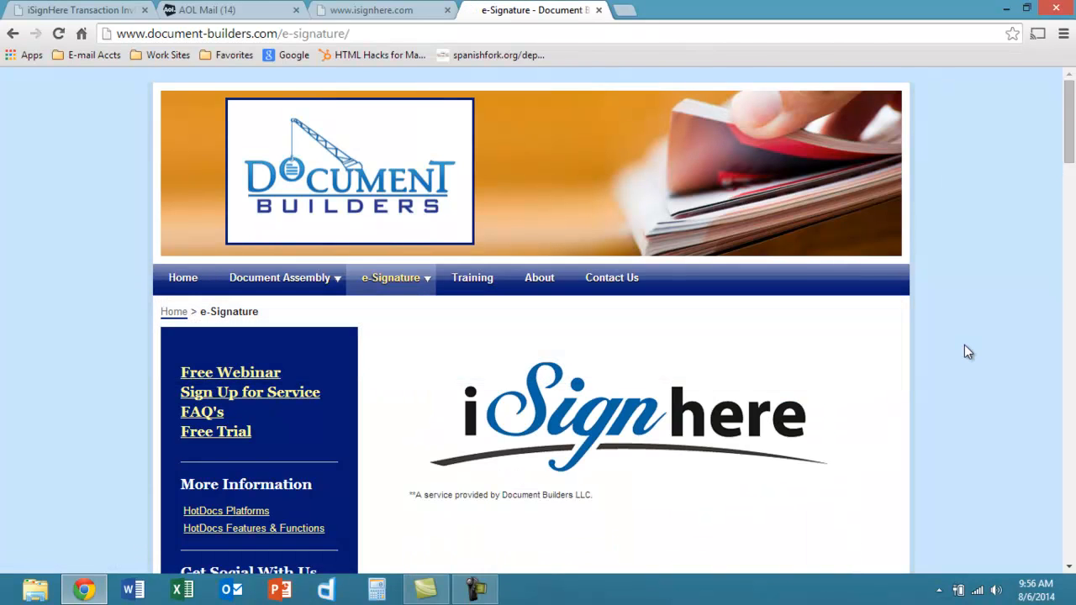
drag(1070, 148, 1073, 179)
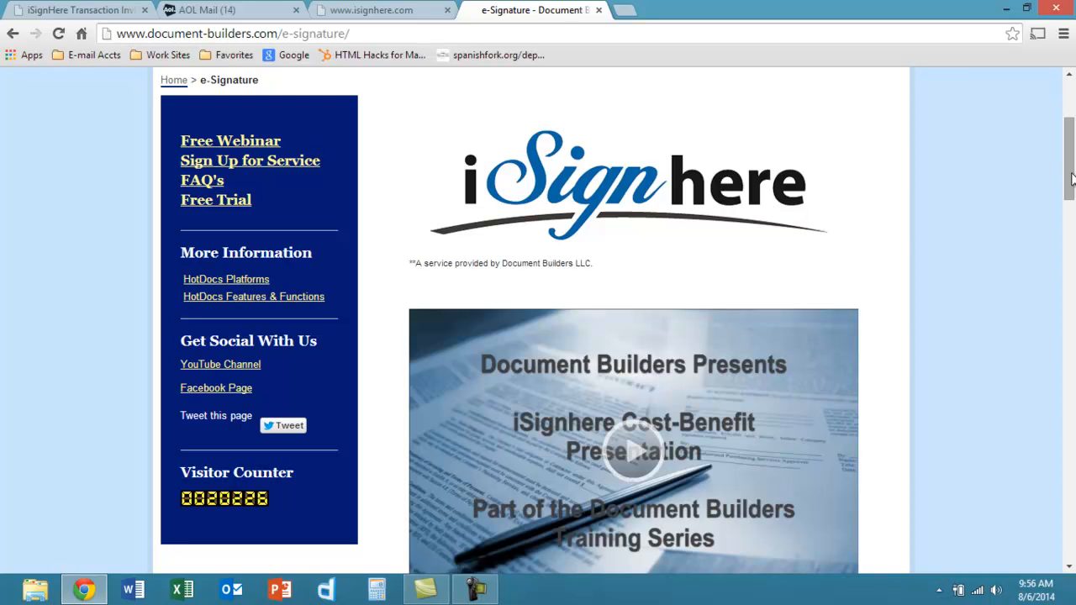
mouse_move(1072, 179)
mouse_down()
mouse_move(1073, 160)
mouse_move(1073, 250)
mouse_move(1072, 161)
mouse_up()
mouse_move(390, 149)
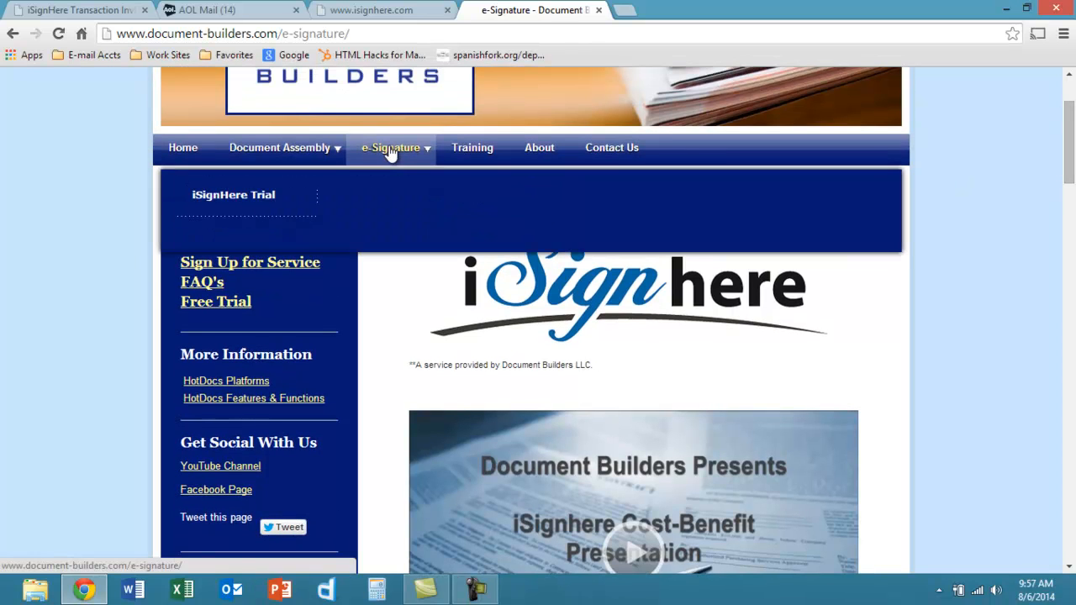
click(246, 194)
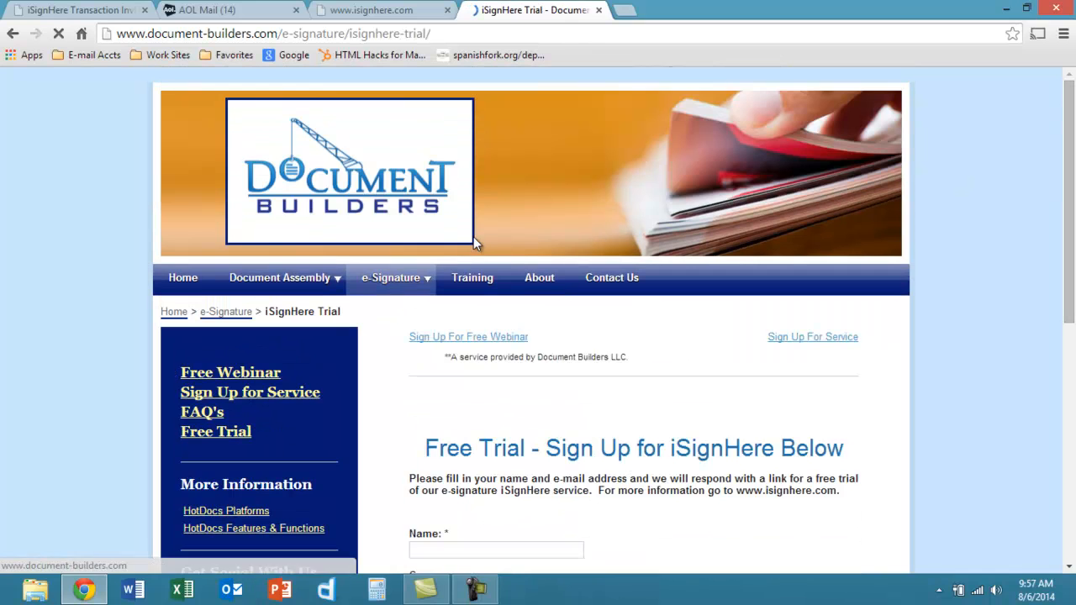
click(357, 10)
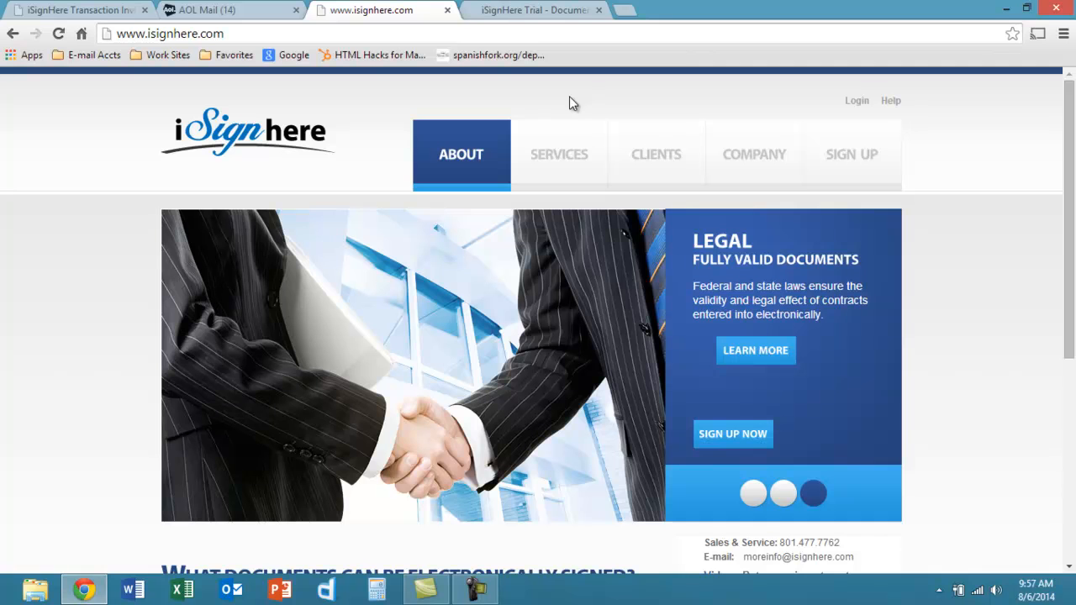
- Log in to the firm account and open the Demo transaction containing REPC (demo).pdf
click(858, 104)
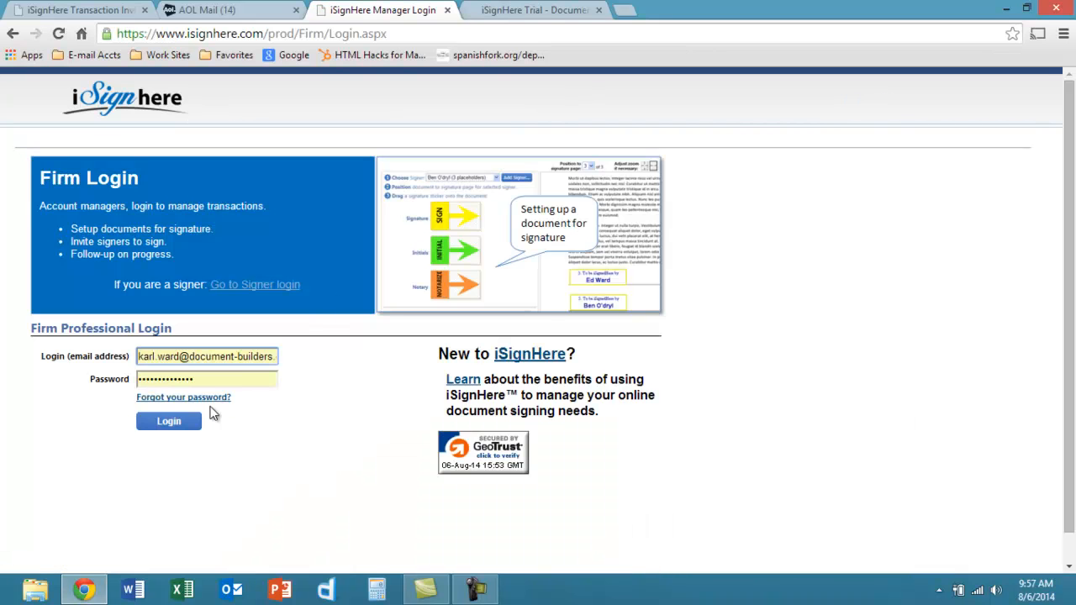
click(169, 426)
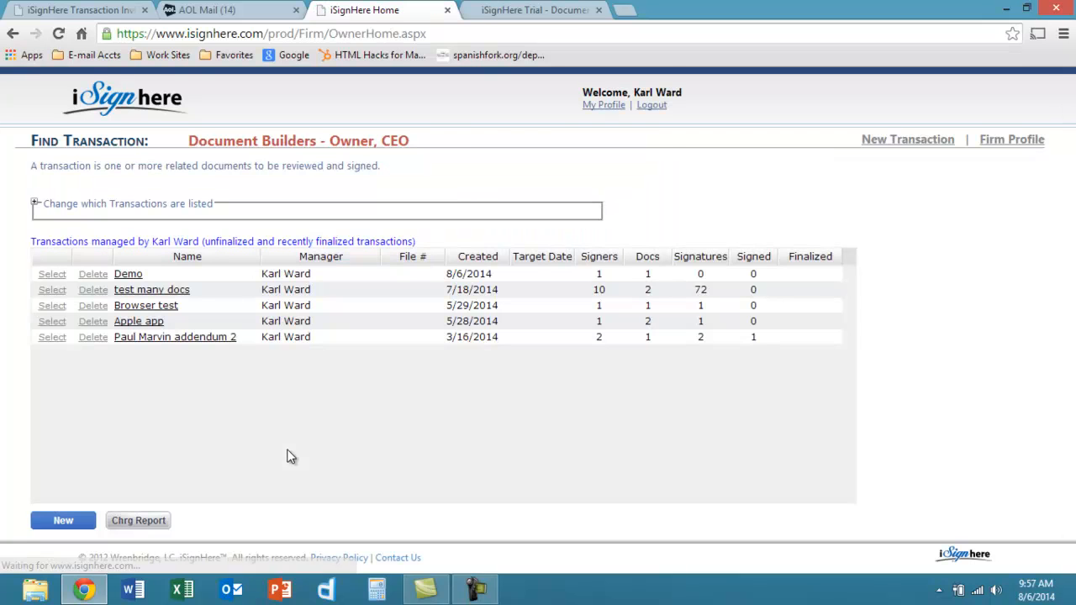
click(129, 275)
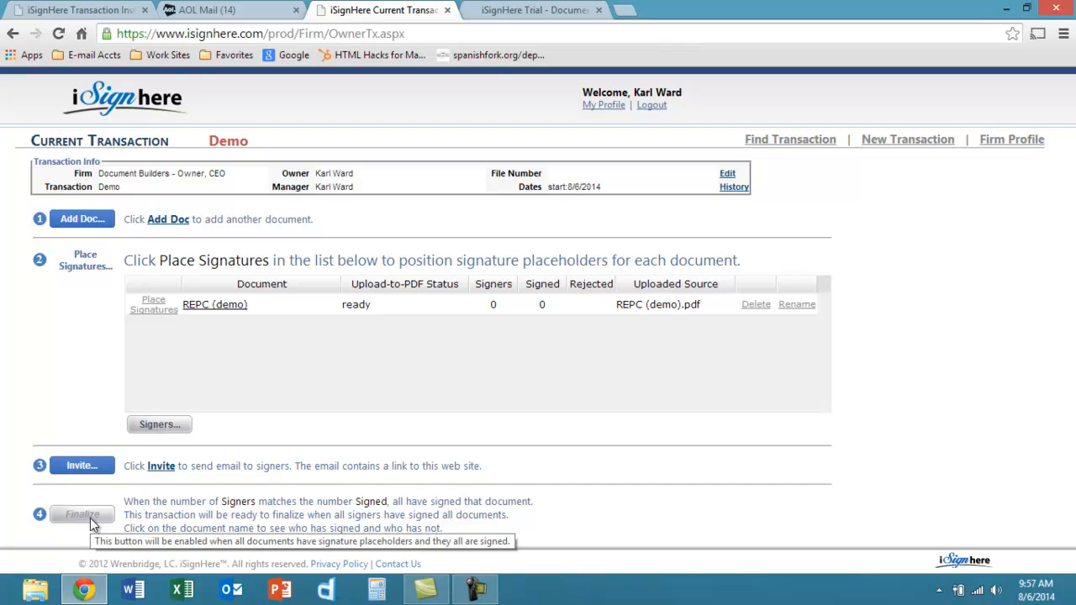
click(92, 227)
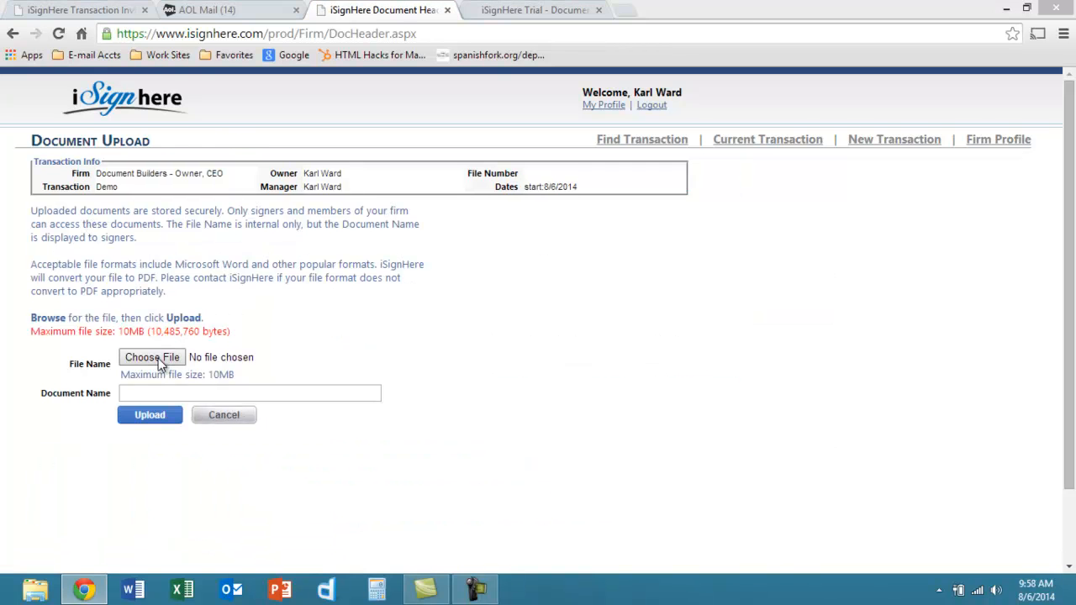
click(158, 359)
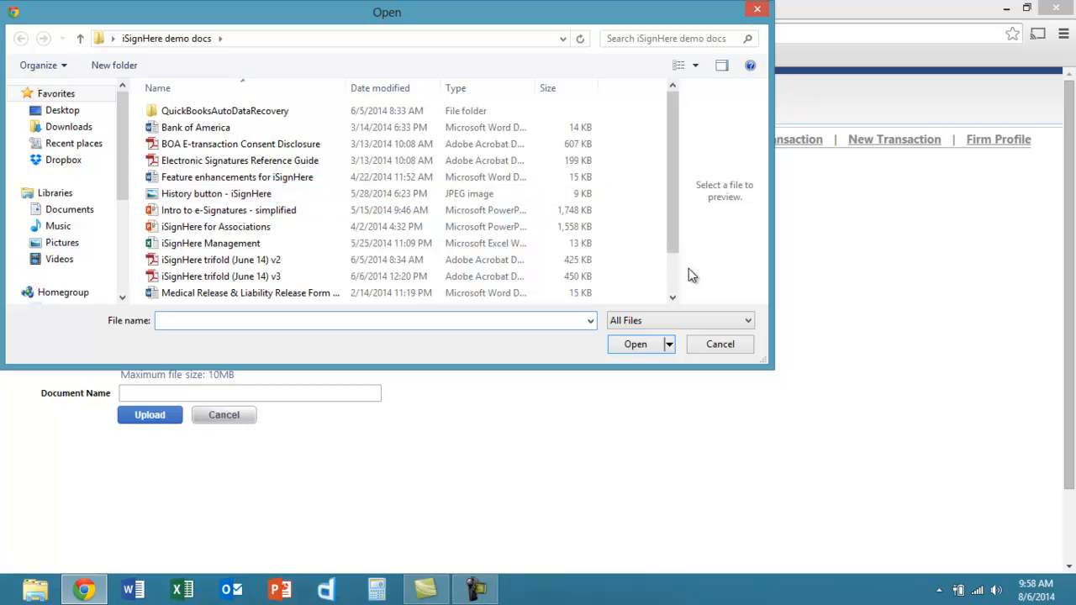
scroll(674, 275, down, 1)
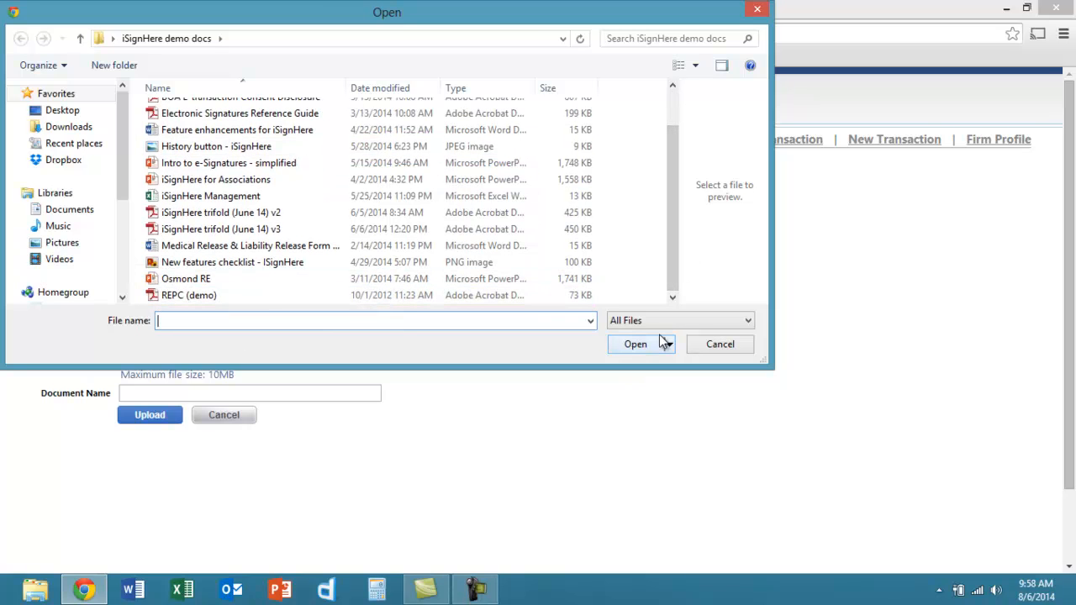
click(728, 346)
click(225, 420)
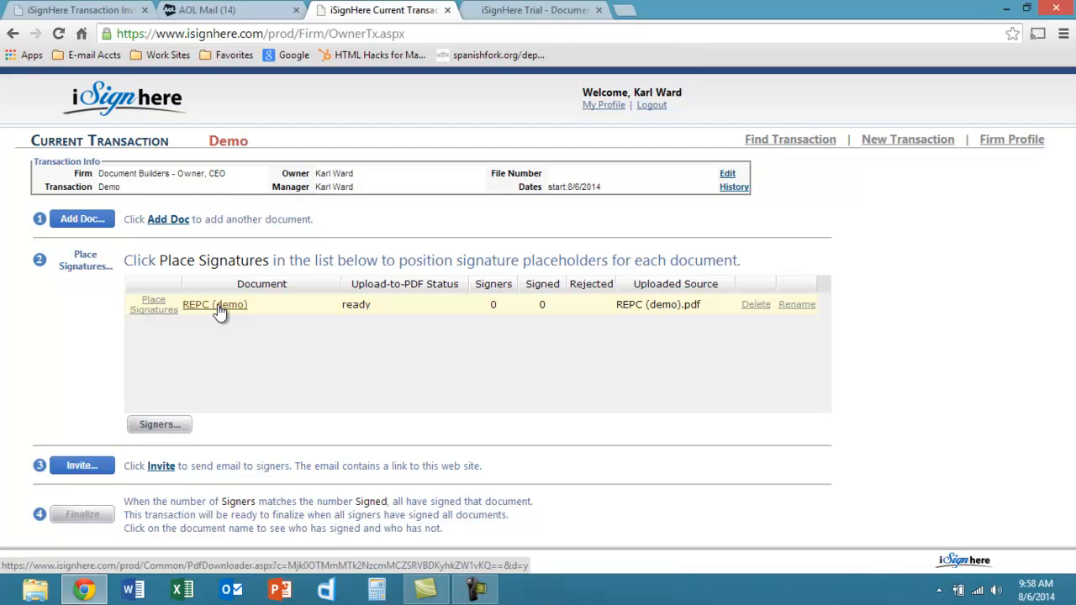
click(161, 426)
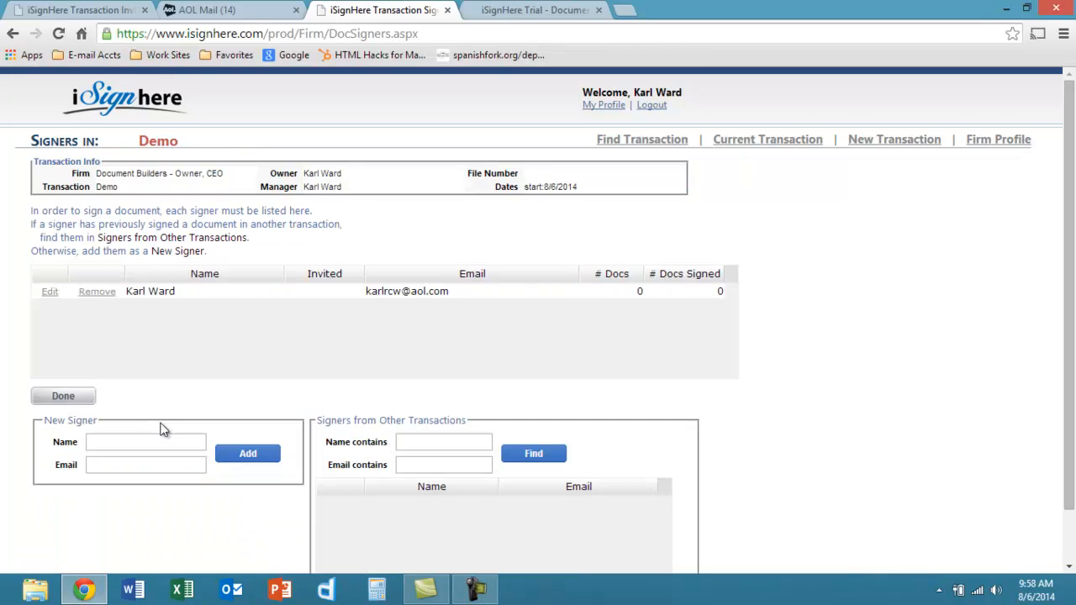
click(432, 441)
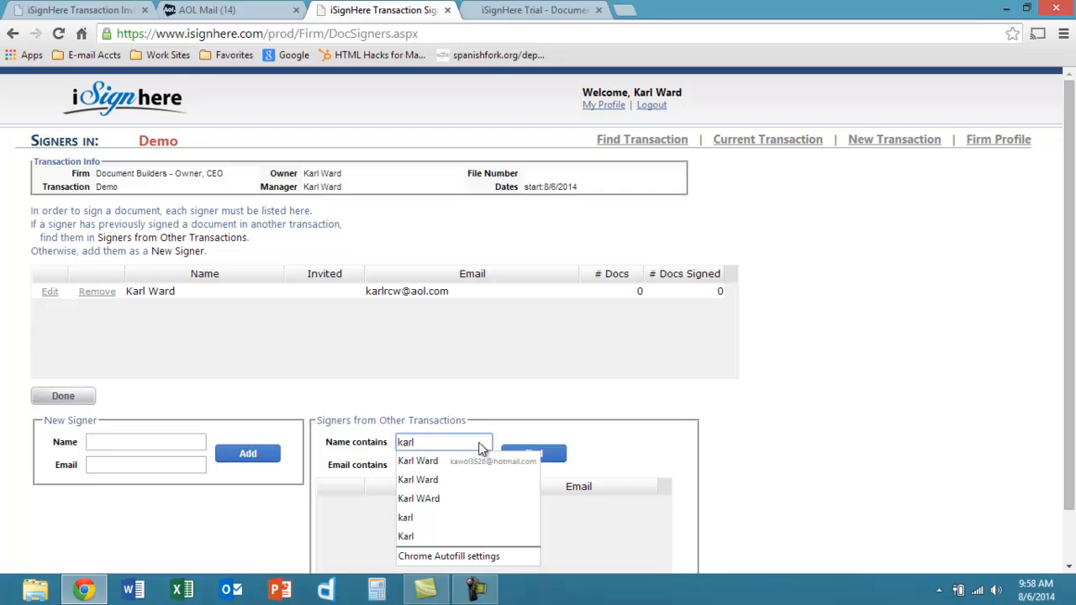
click(548, 456)
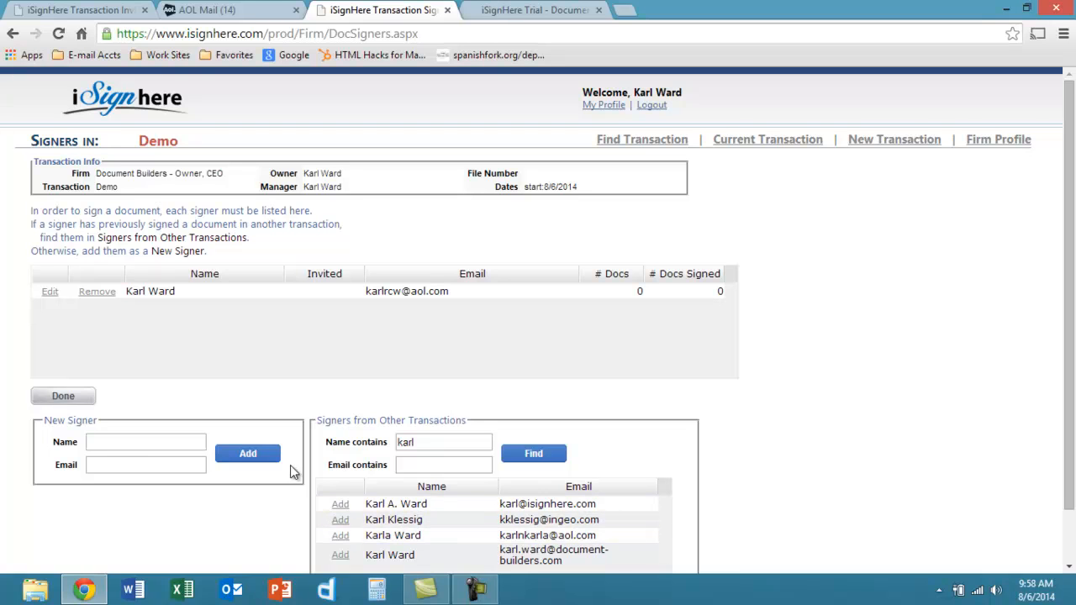
click(446, 441)
key(BackSpace)
key(BackSpace)
key(BackSpace)
key(BackSpace)
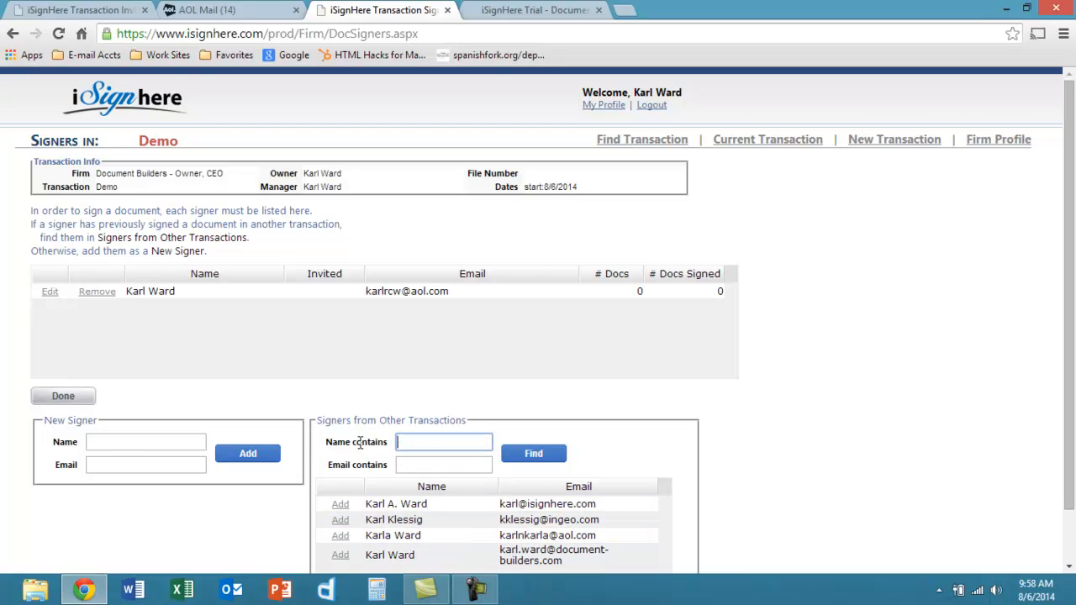
click(164, 443)
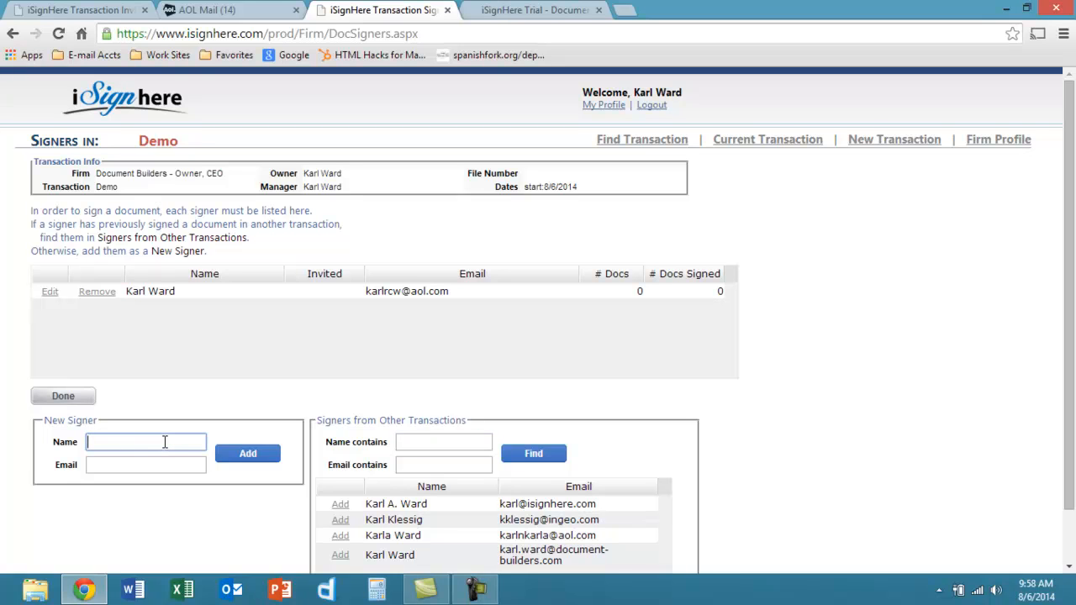
key(Tab)
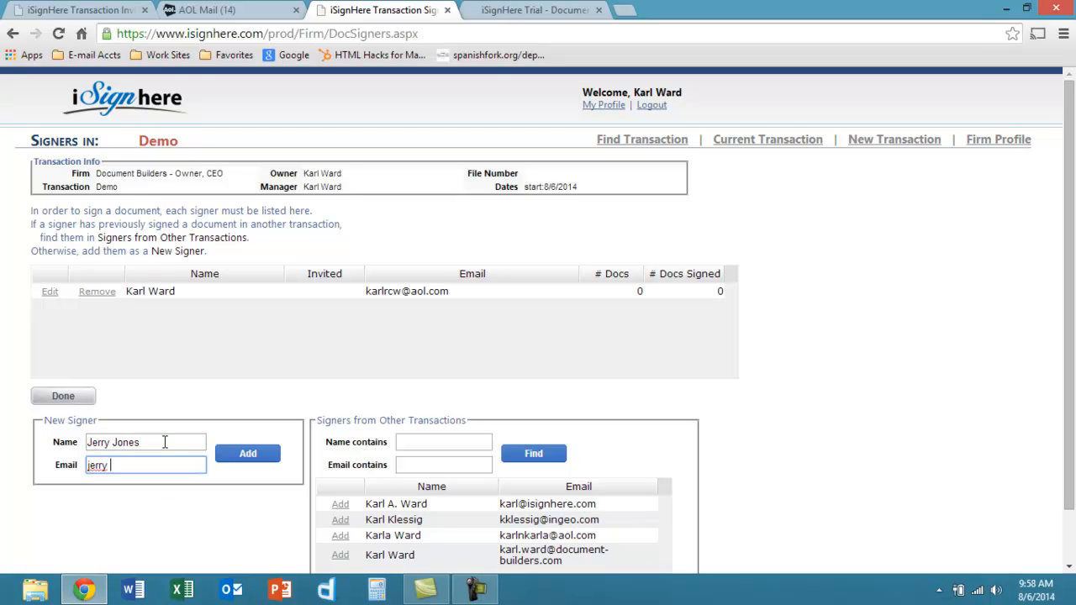
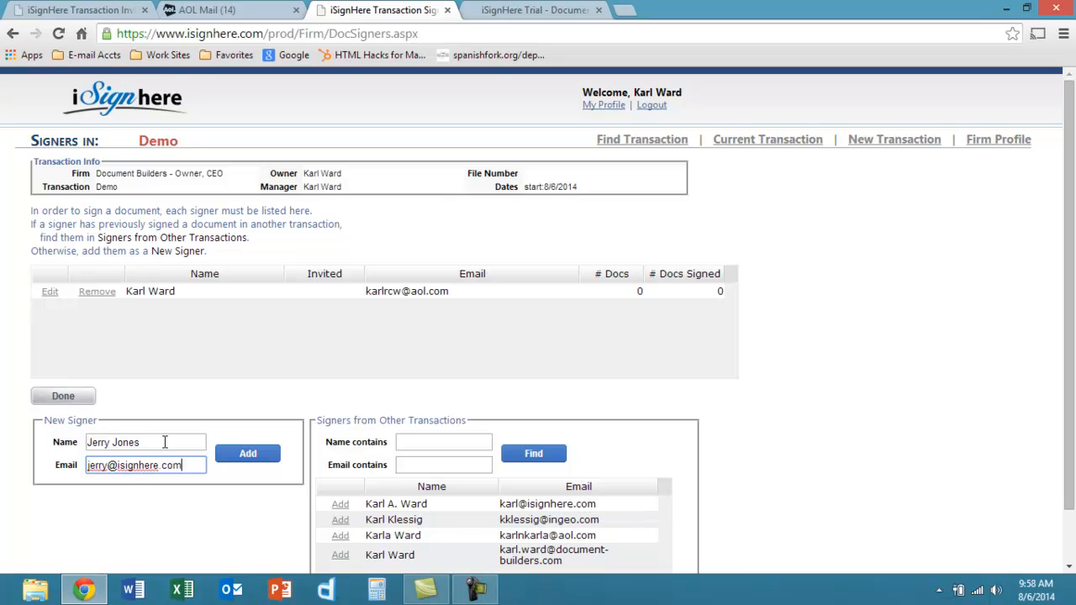
click(75, 397)
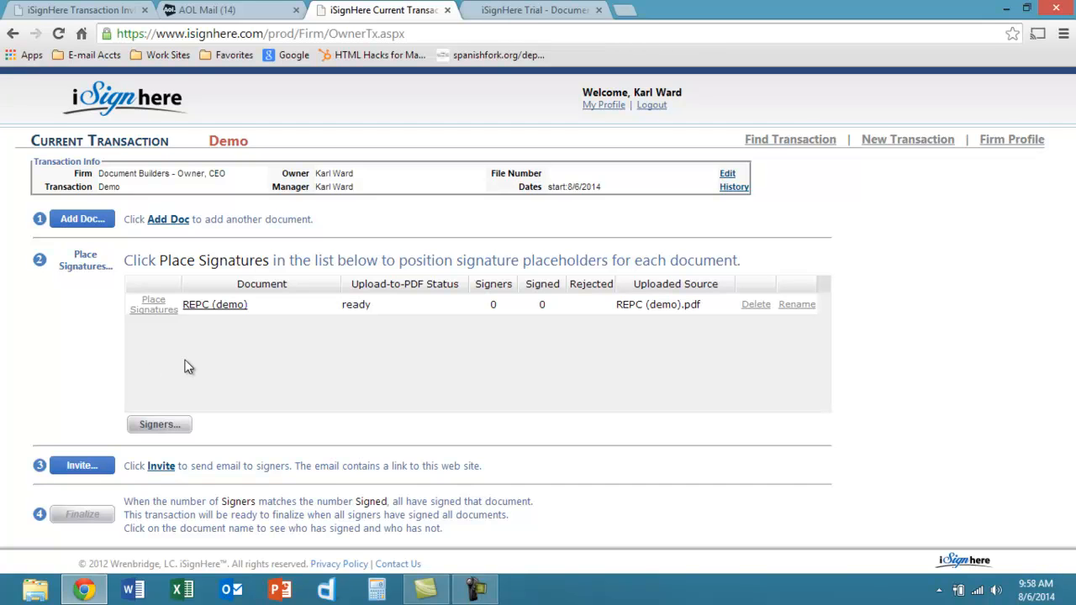
click(89, 468)
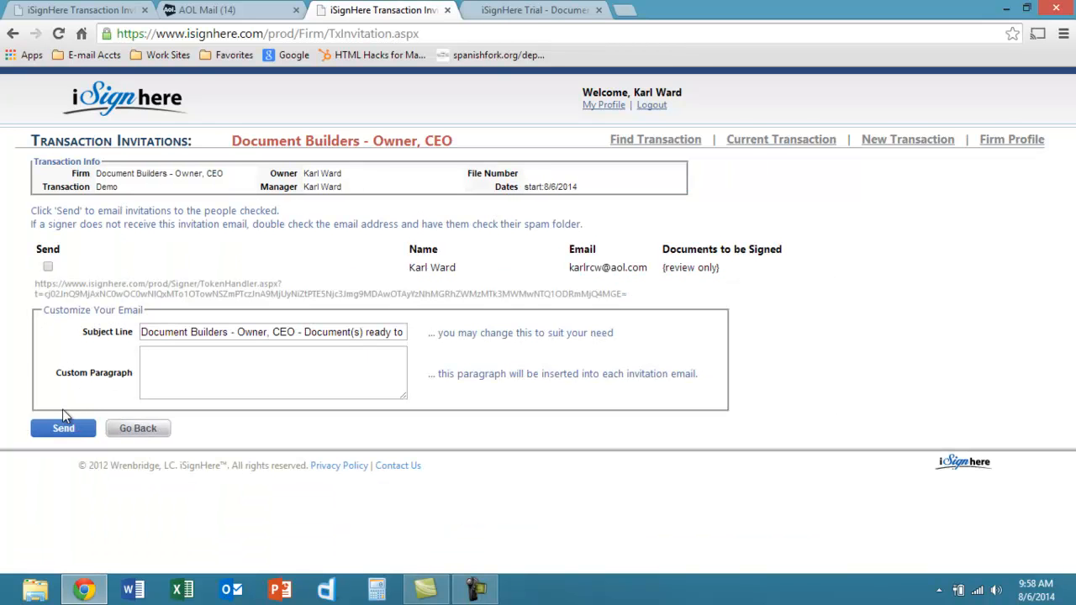
click(62, 433)
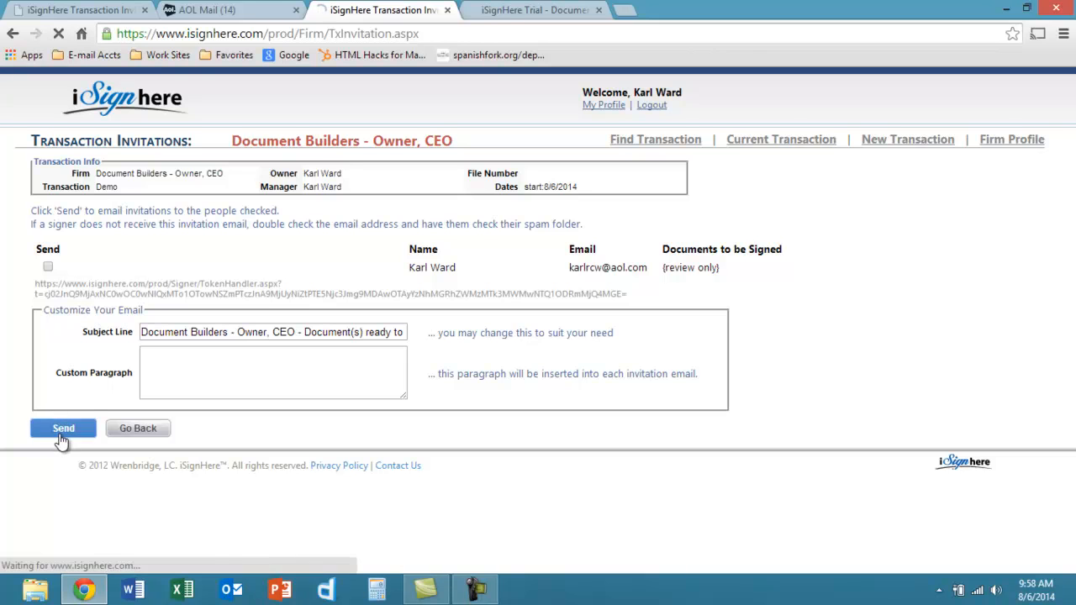
click(48, 267)
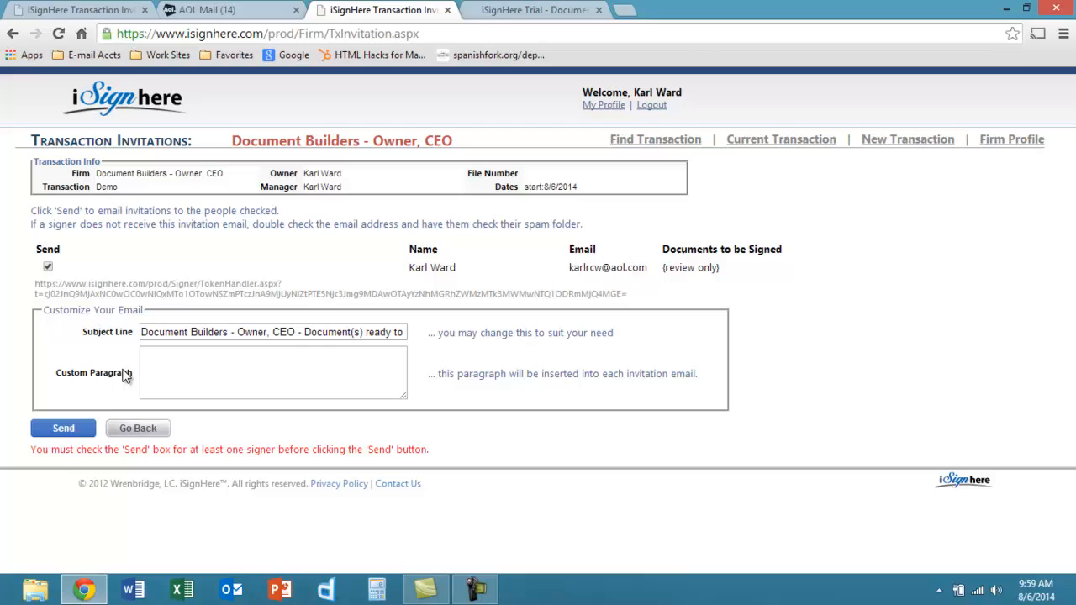
click(131, 430)
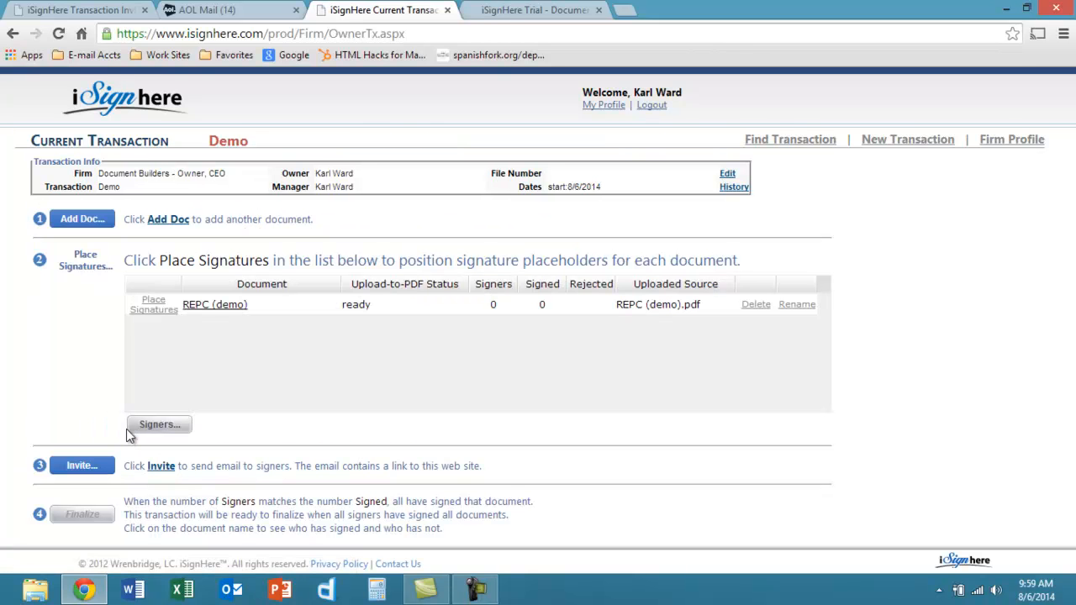
- Place the SIGN marker on the Buyer Signature line of REPC (demo)
click(151, 309)
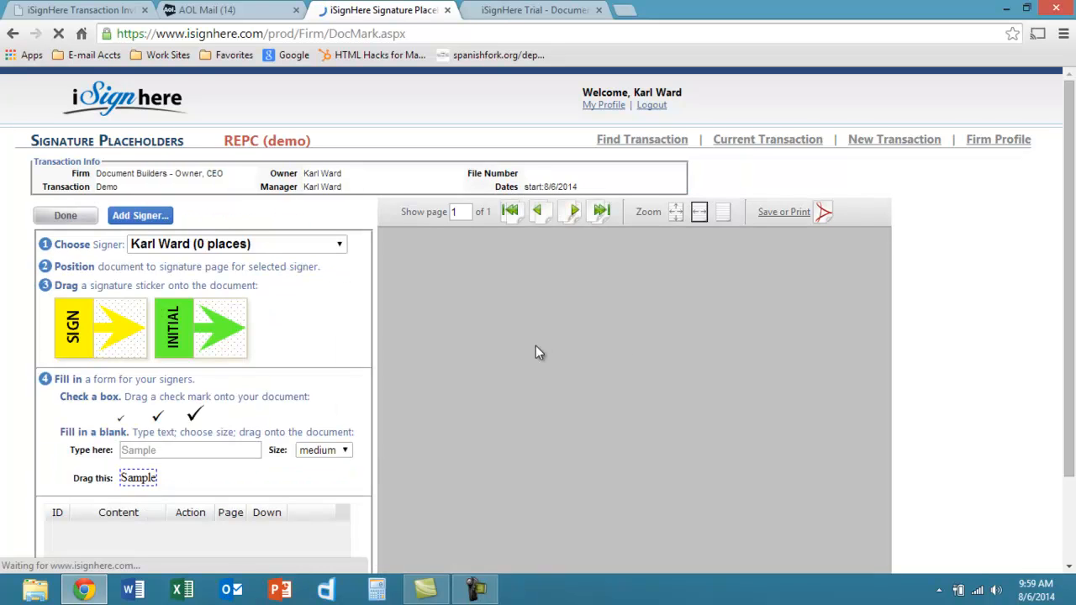
scroll(1074, 395, down, 3)
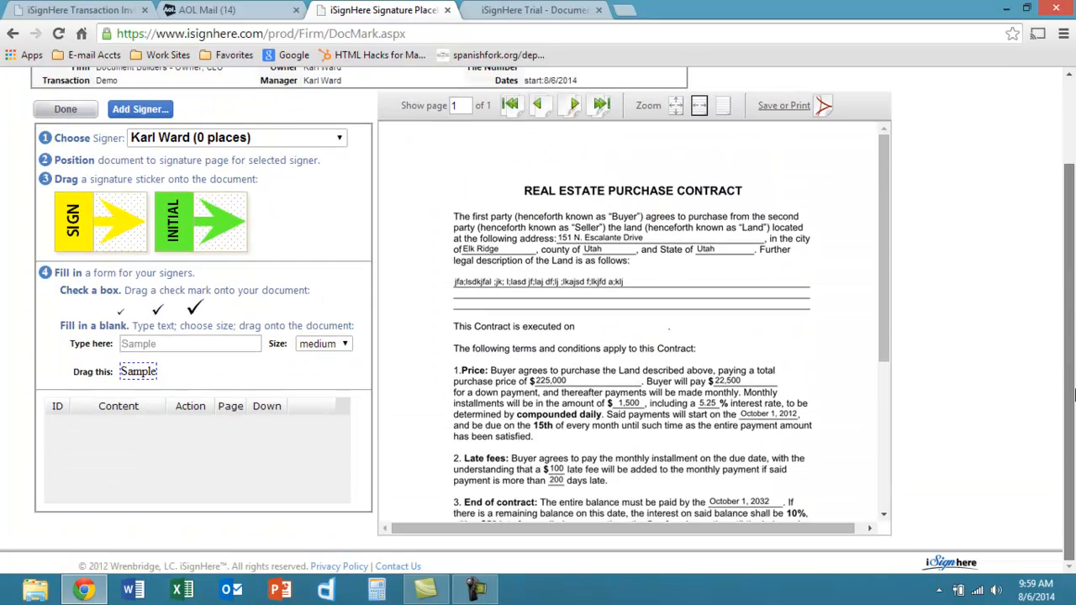
scroll(886, 309, down, 3)
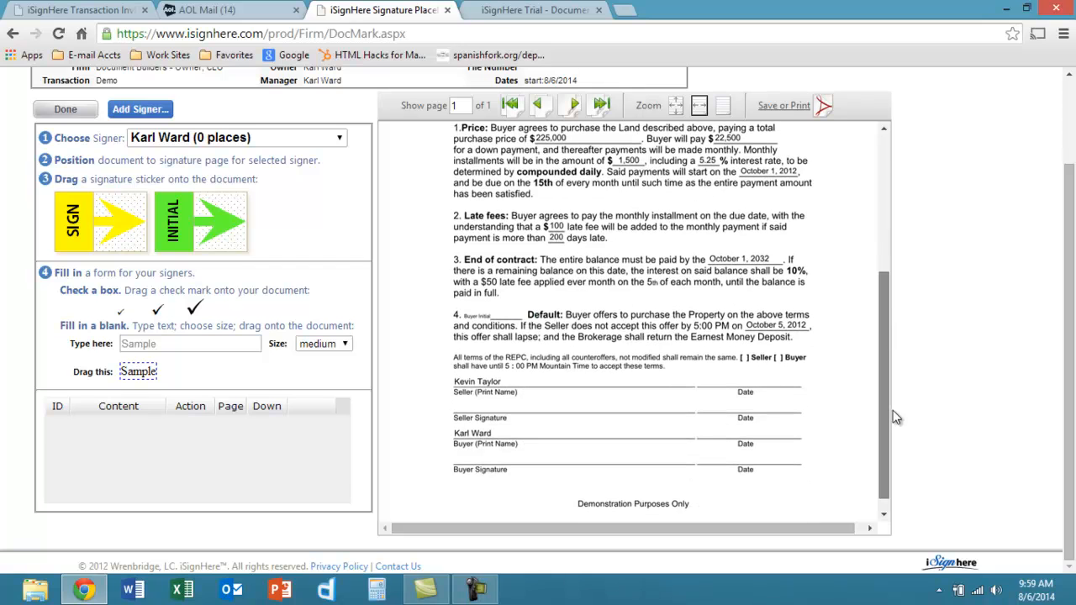
mouse_move(100, 227)
mouse_down()
mouse_move(421, 386)
mouse_move(501, 400)
mouse_move(514, 467)
mouse_up()
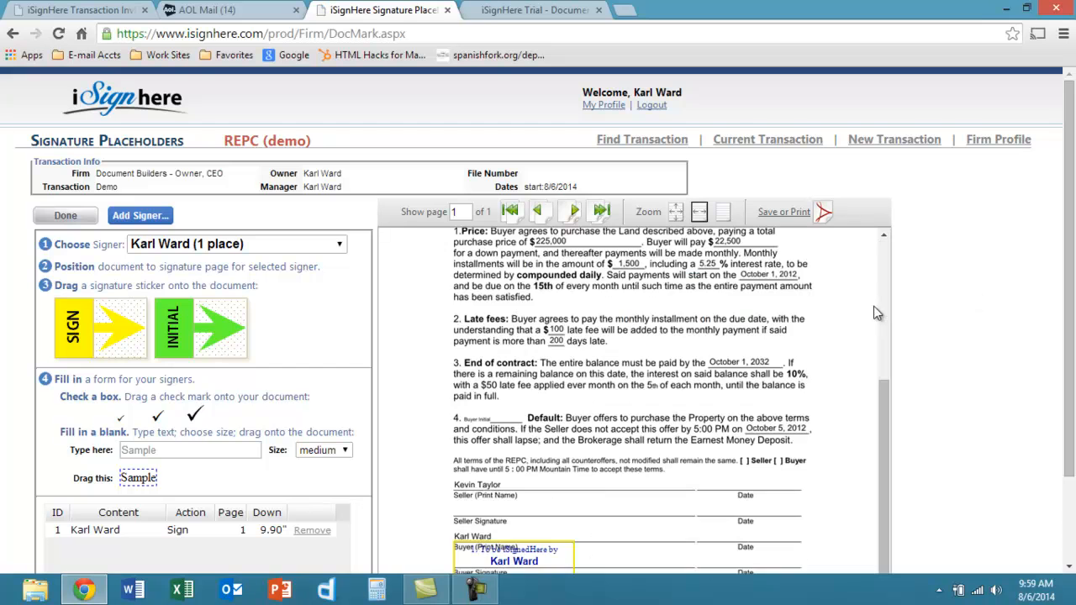
drag(1069, 360, 1051, 456)
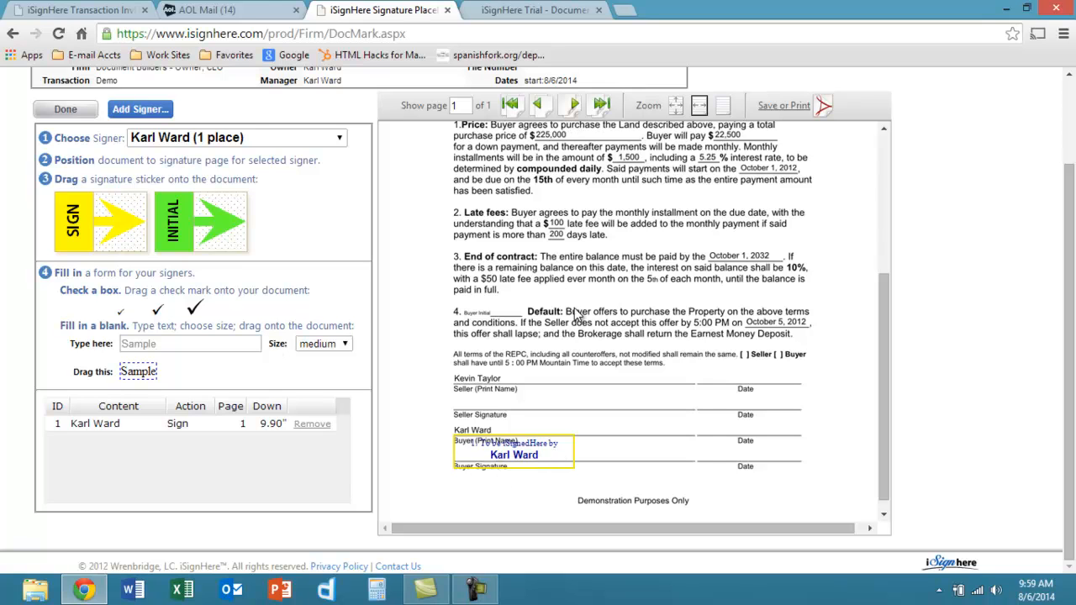
- Place an INITIAL marker beside 4. Buyer Initial
drag(210, 221, 504, 310)
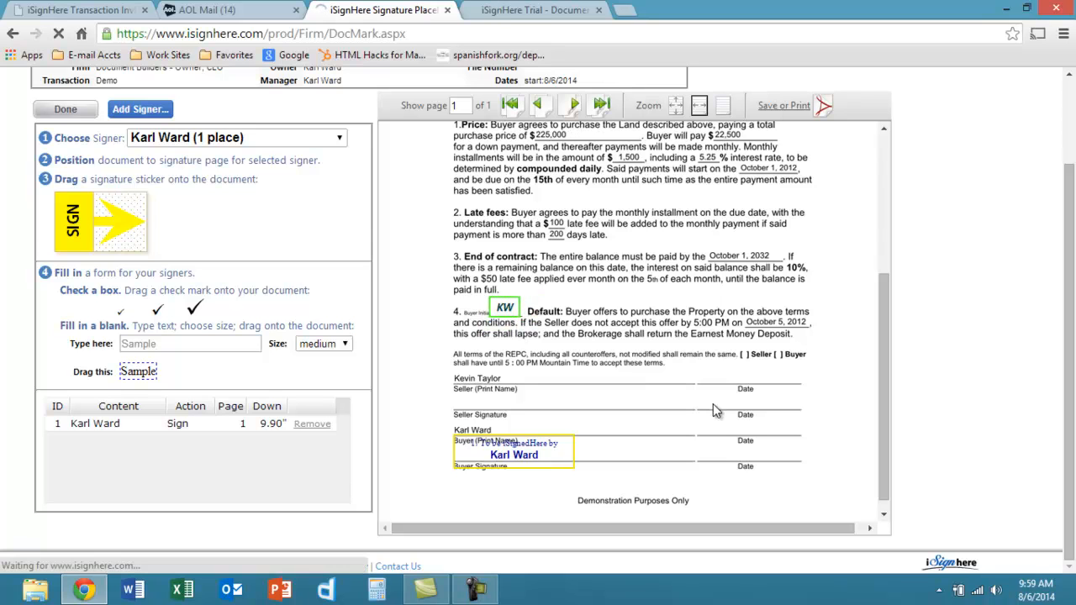
key(super+c)
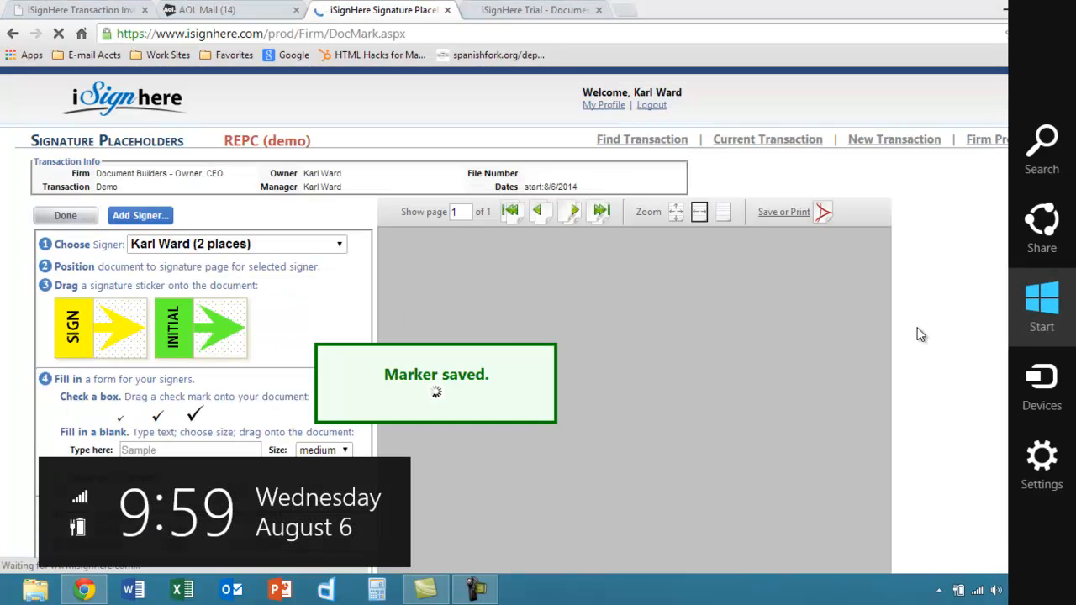
click(951, 340)
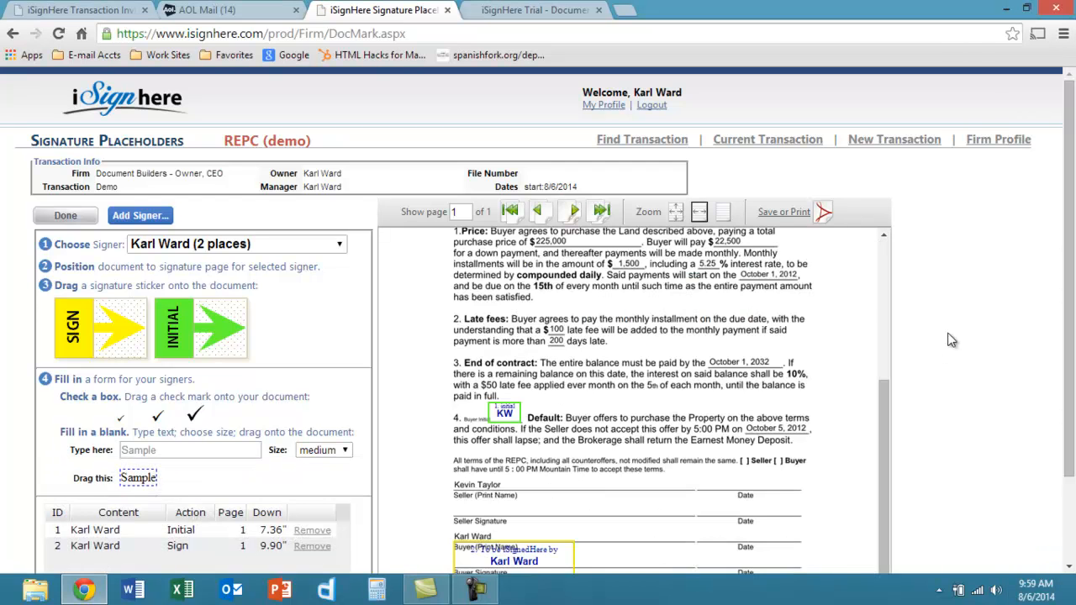
- Put a check mark marker in the Seller box
drag(1070, 349, 1074, 411)
key(super+c)
key(Return)
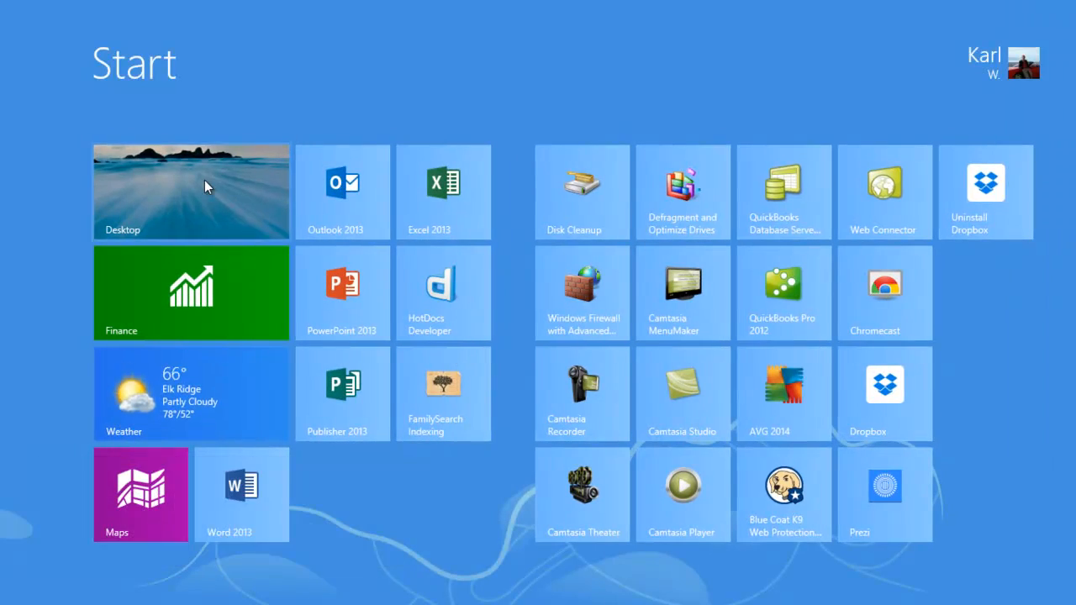
click(204, 180)
mouse_move(158, 353)
mouse_down()
mouse_move(420, 382)
mouse_move(727, 387)
mouse_move(773, 401)
mouse_up()
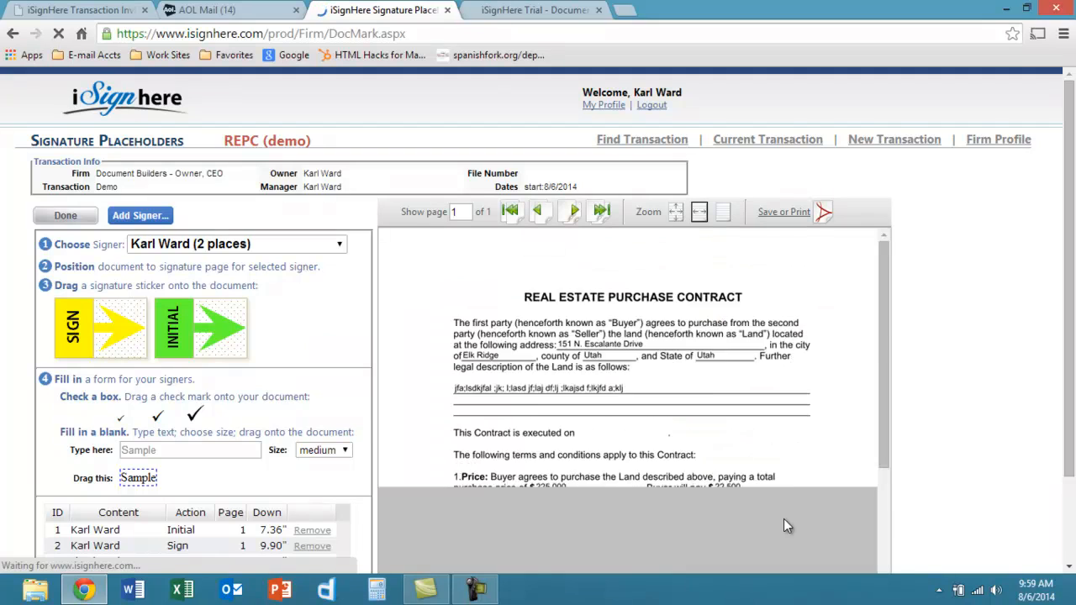
- Add a '10:00 AM' text label beside the Buyer Date line and finish placing markers
drag(1068, 413, 1068, 499)
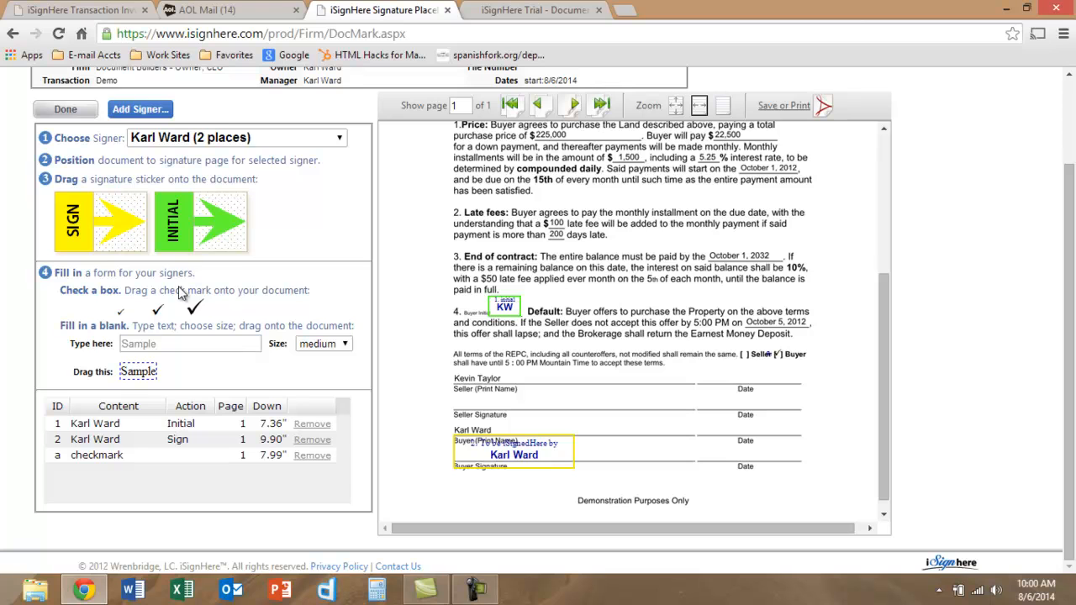
click(156, 340)
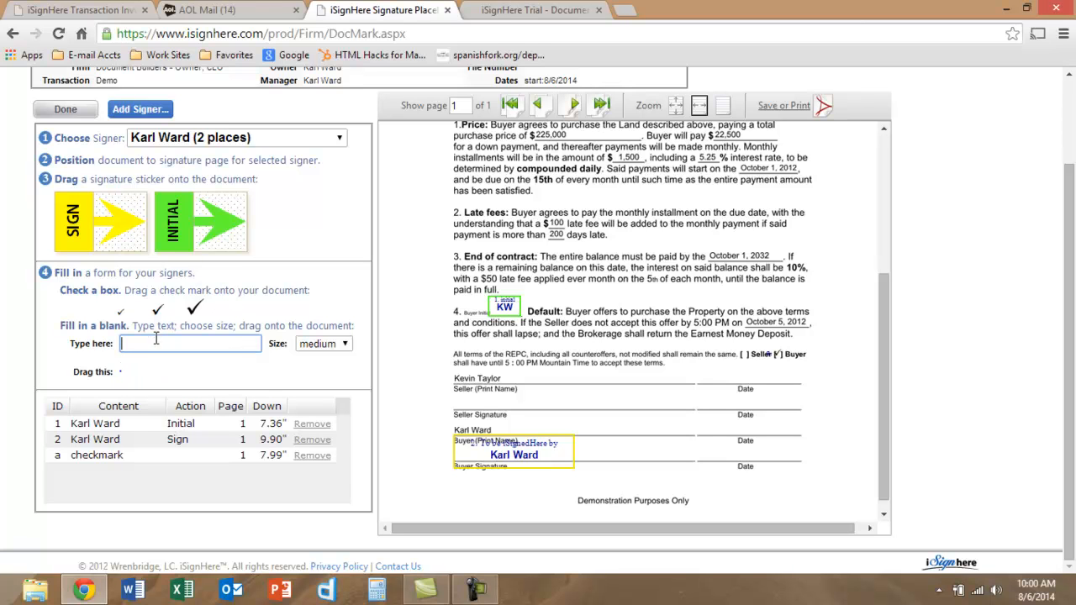
text(10)
text( 1)
key(BackSpace)
text(00 AM)
mouse_move(145, 372)
mouse_down()
mouse_move(504, 407)
mouse_move(676, 440)
mouse_move(696, 463)
mouse_move(787, 458)
mouse_up()
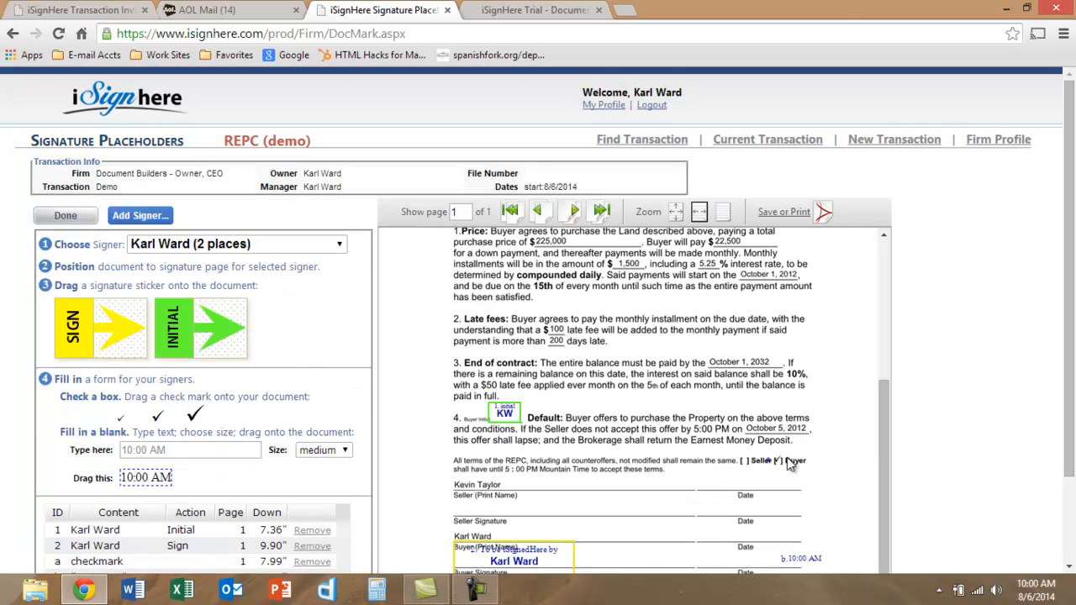
drag(1068, 305, 1069, 396)
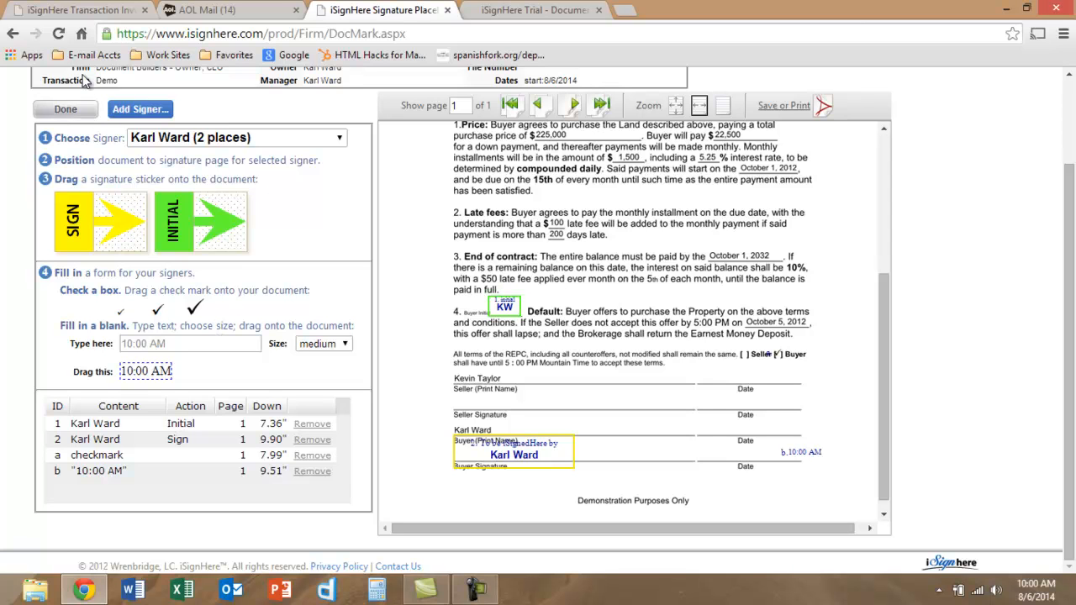
click(72, 112)
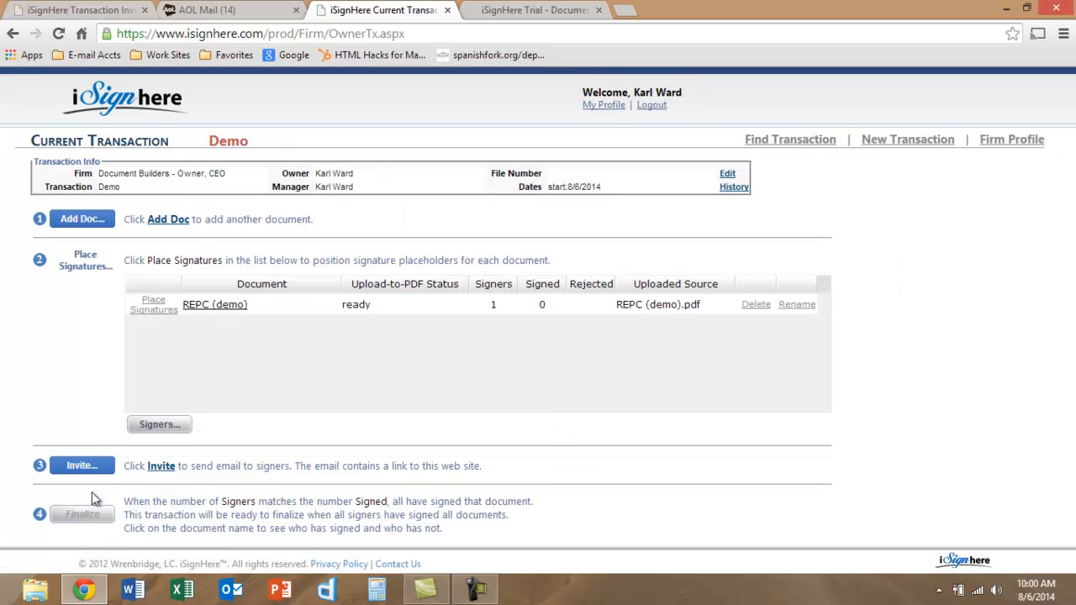
- Invite the signer and send the REPC (demo) signing invitation e-mail
click(88, 467)
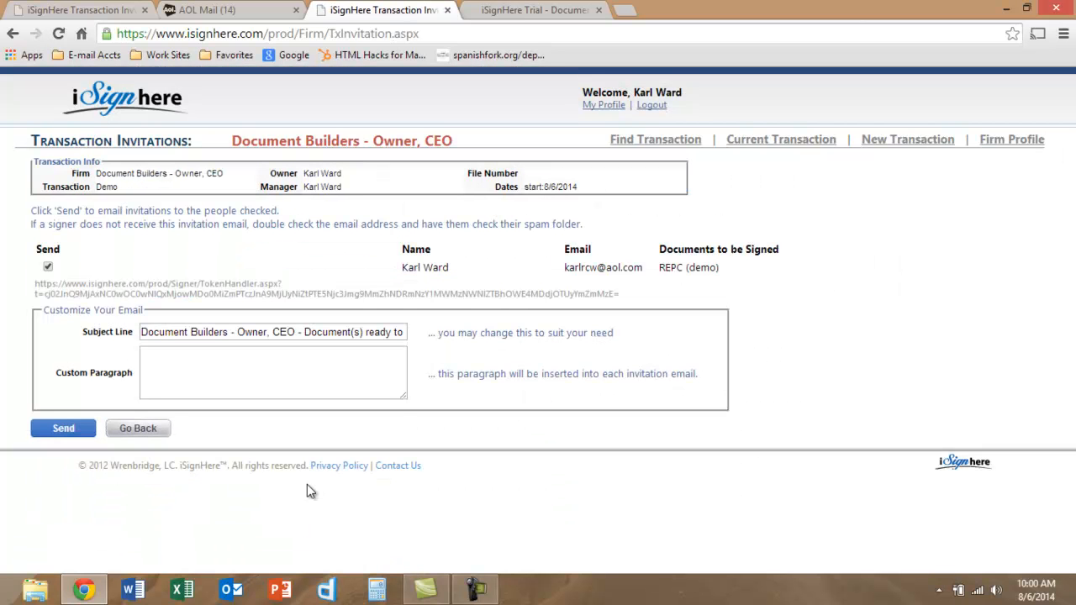
click(48, 267)
click(55, 429)
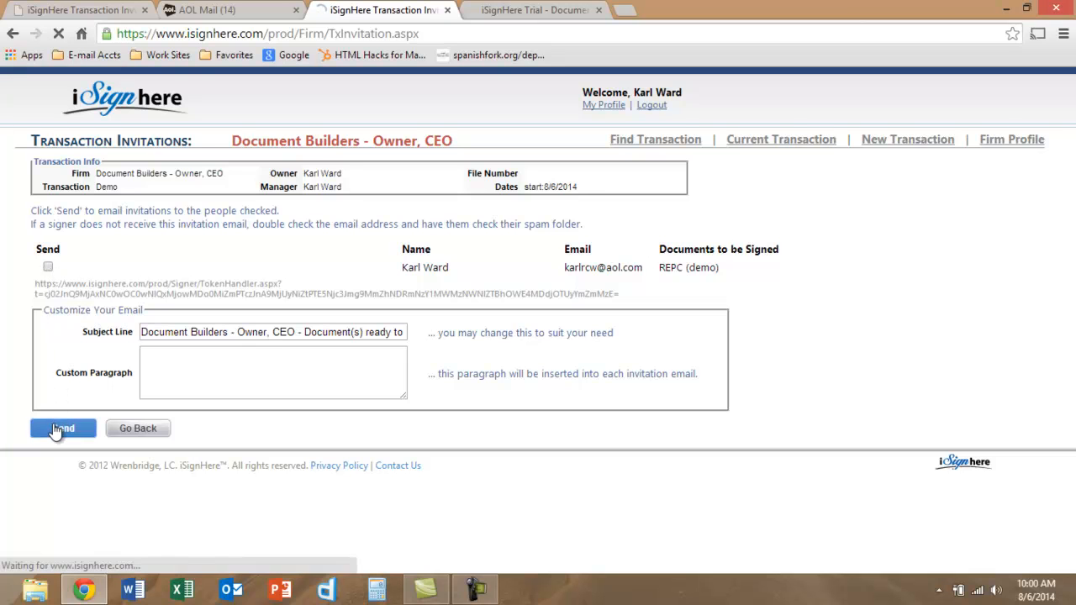
- Open the Document(s) ready to sign e-mail in AOL Mail and follow its review-and-sign link
click(238, 16)
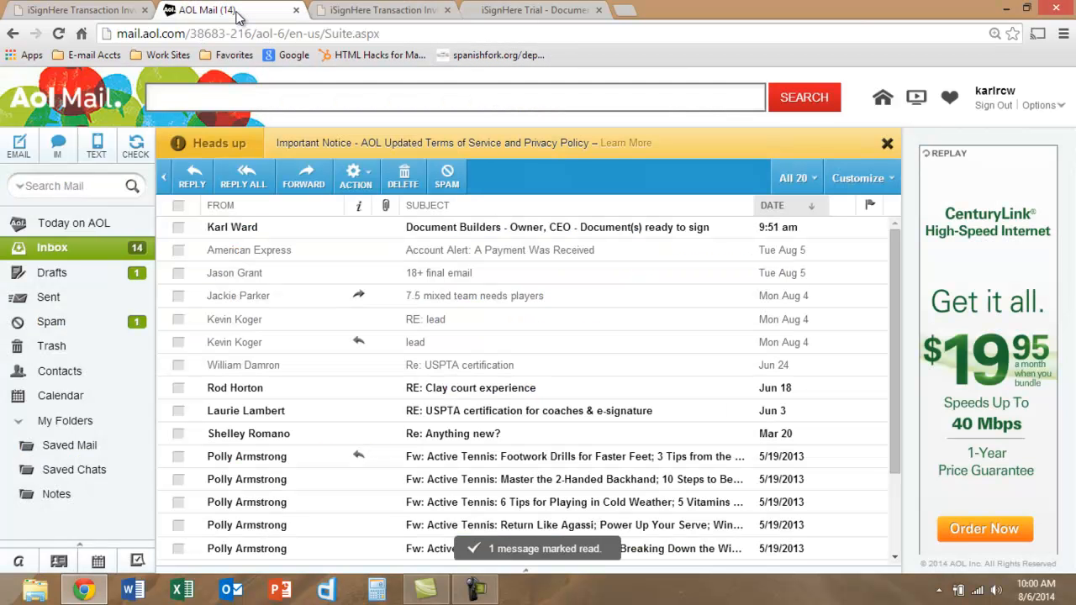
click(231, 229)
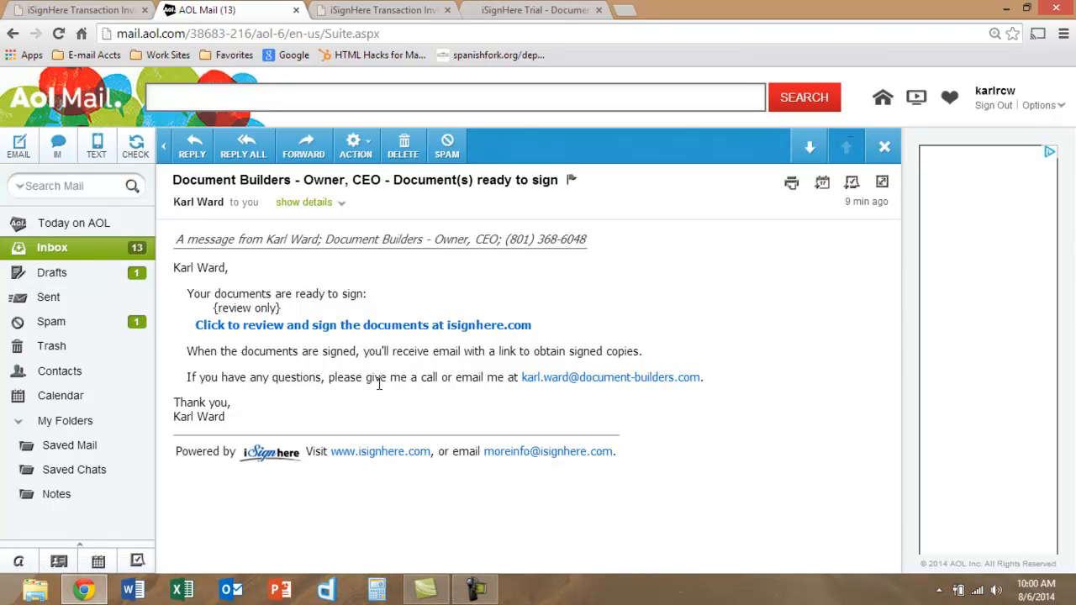
click(403, 328)
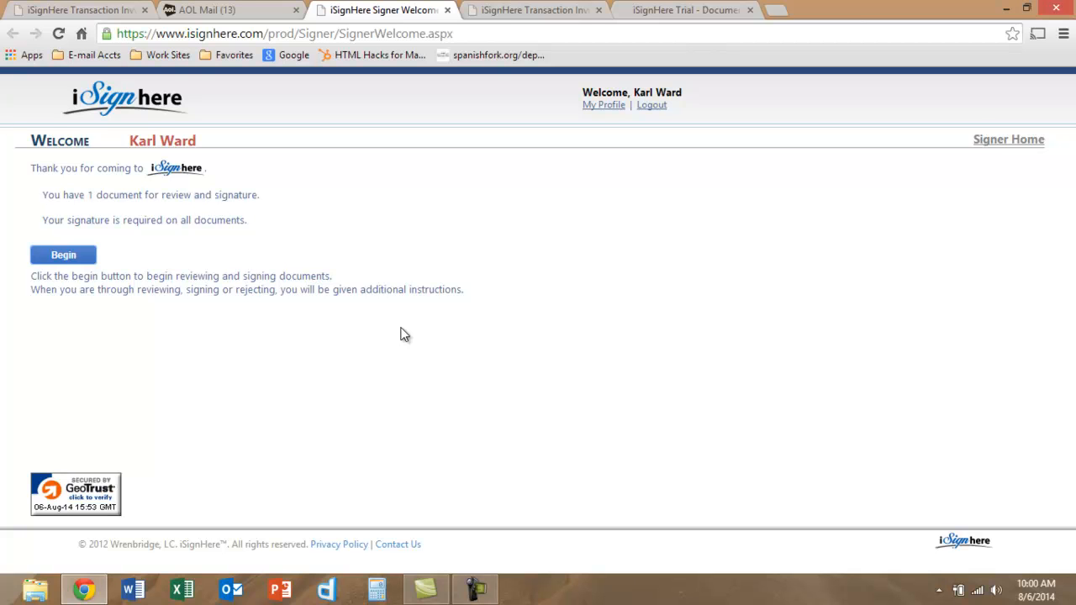
- Begin reviewing REPC (demo), acknowledge the initialed sections, and enter the signer's initials
click(59, 255)
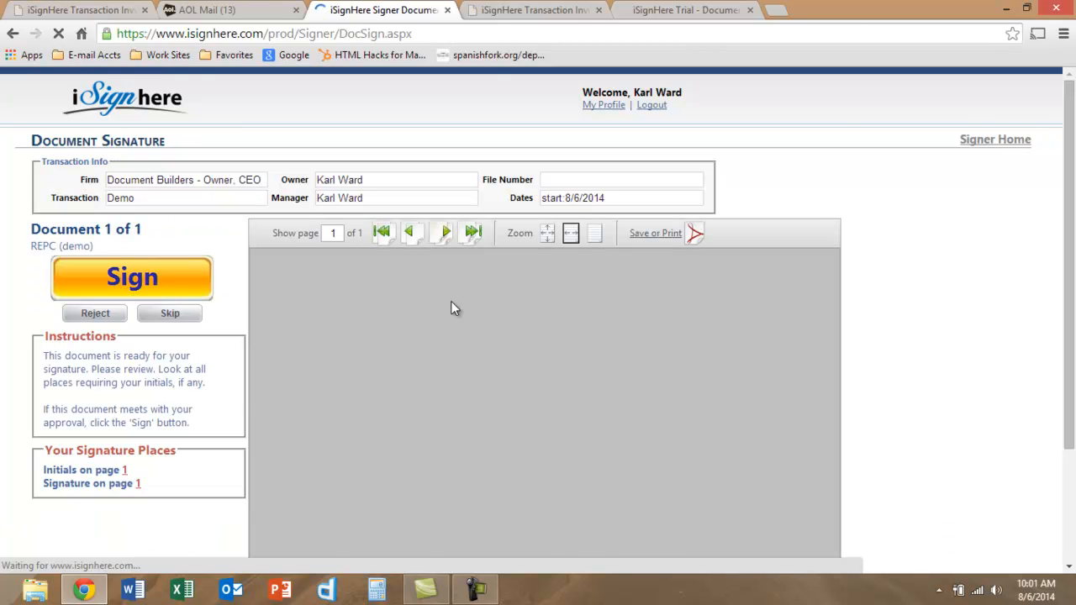
click(131, 276)
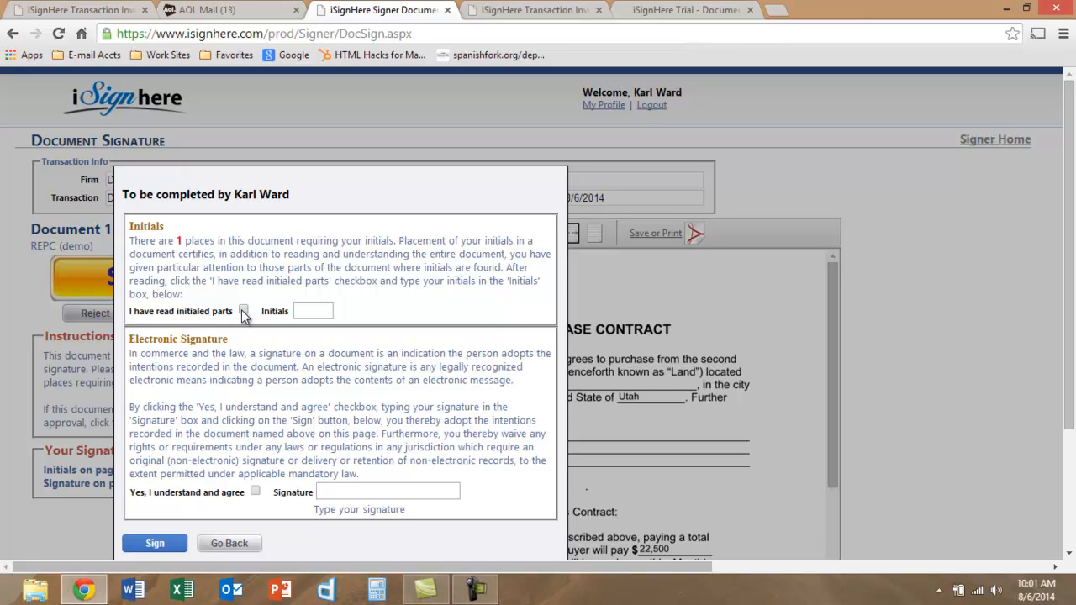
click(306, 312)
text(W)
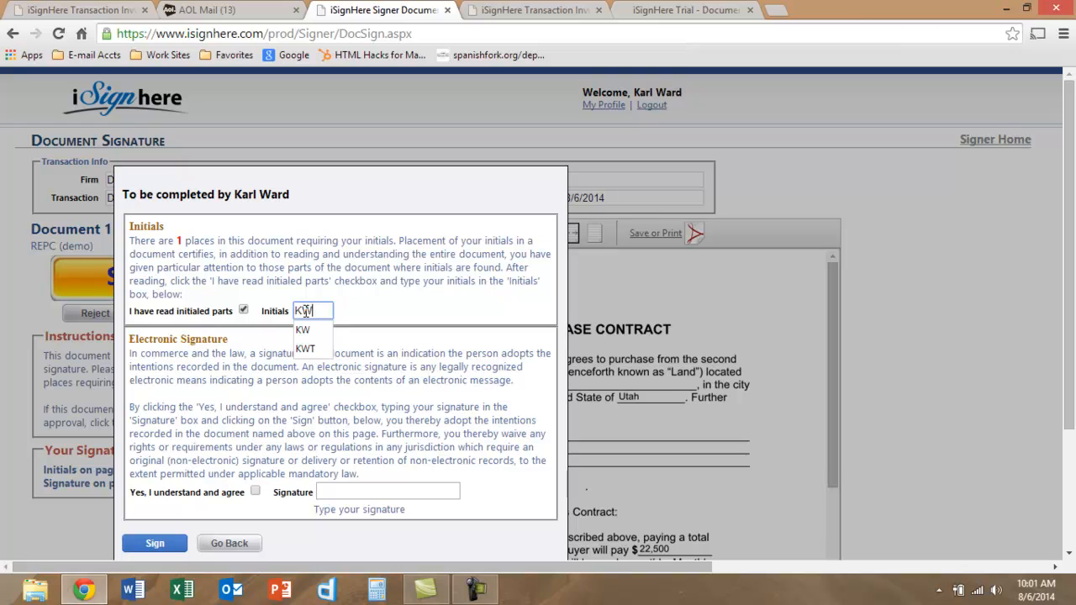
drag(401, 366, 392, 367)
- Accept the electronic signature terms, type the signer's full name as signature, and sign
click(255, 491)
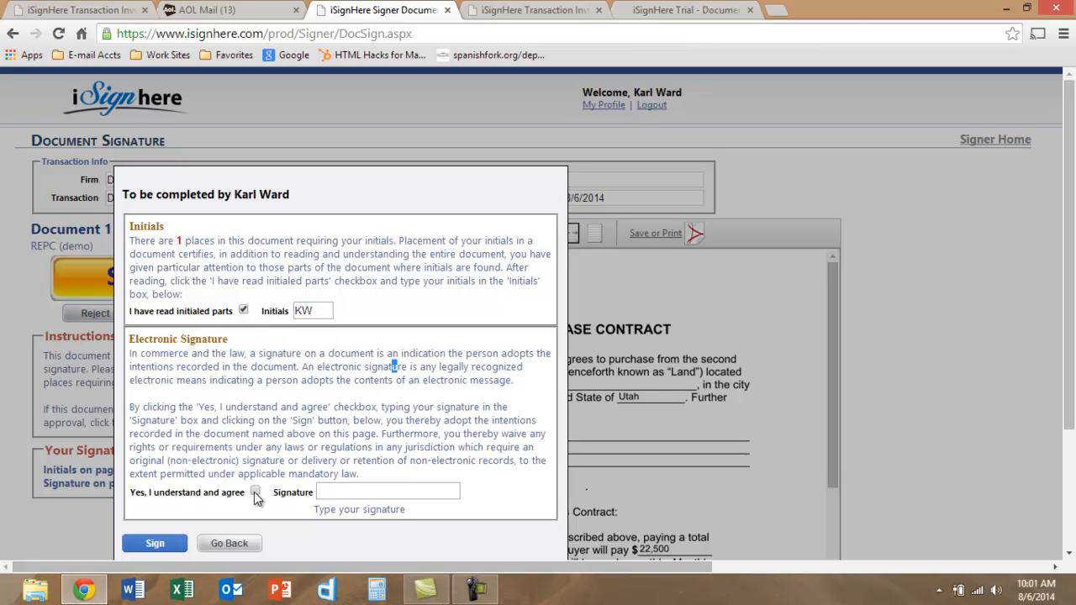
click(332, 493)
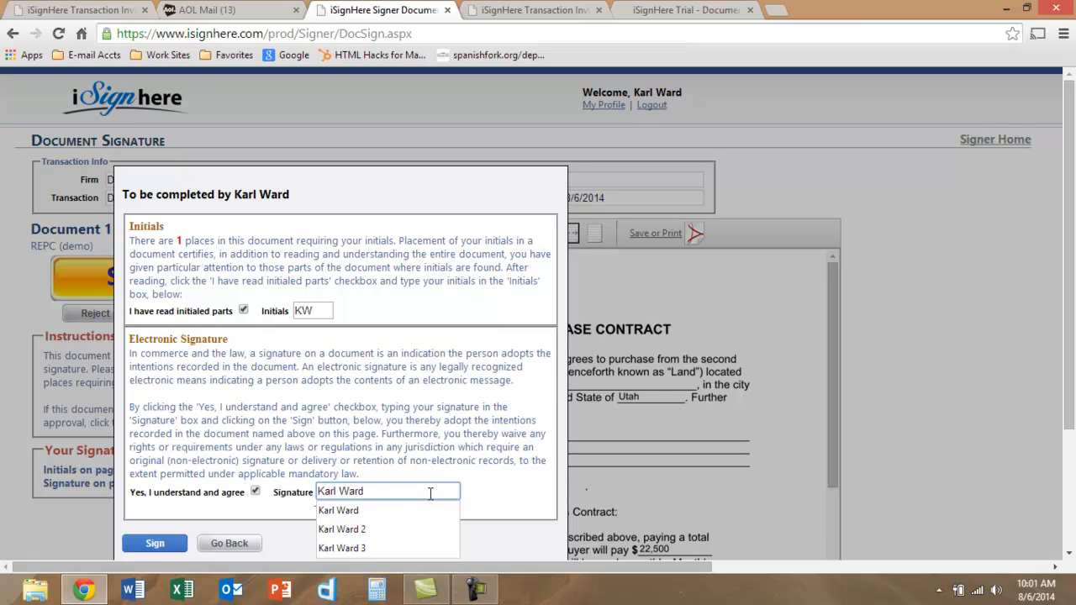
double_click(466, 498)
click(459, 489)
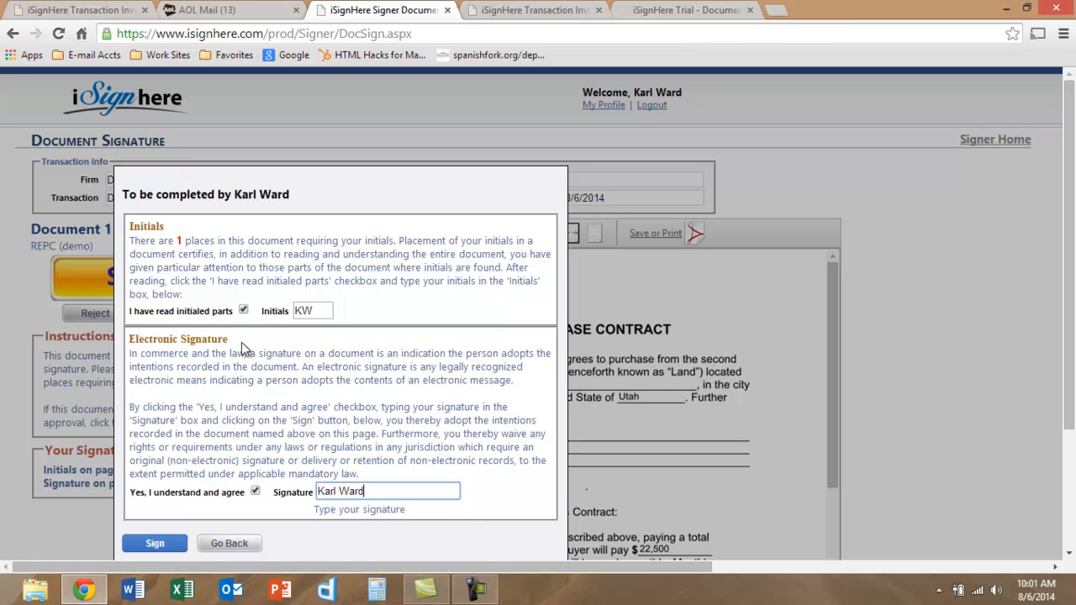
drag(1071, 272, 1072, 310)
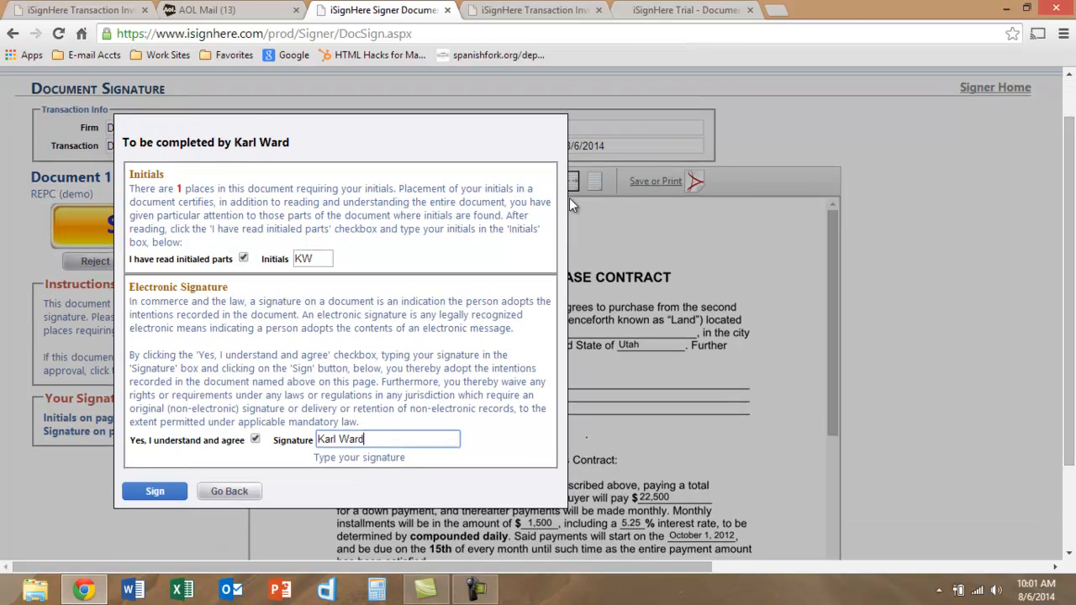
click(160, 496)
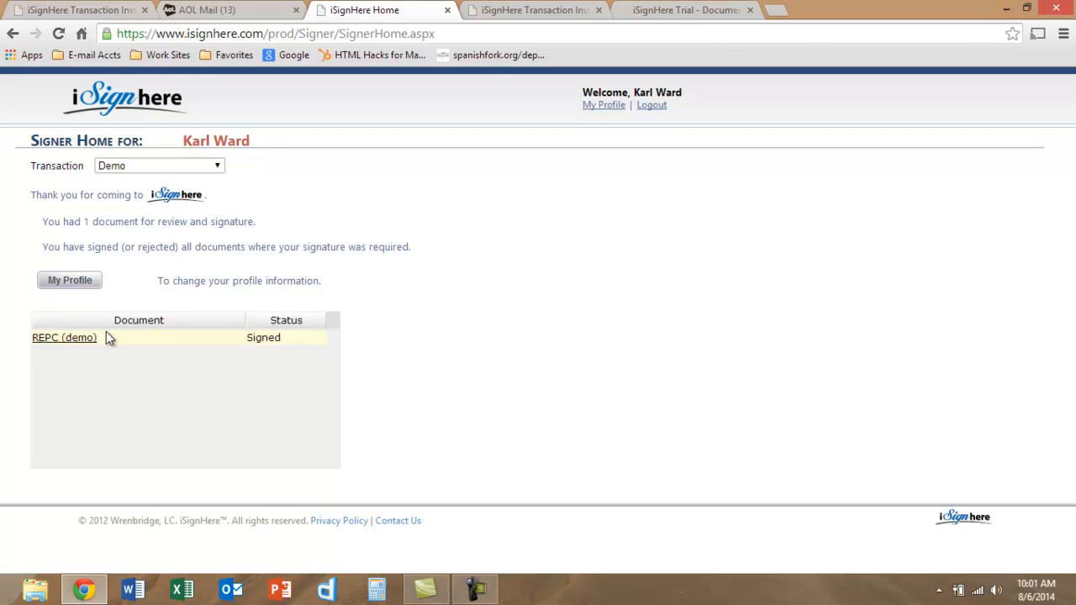
- Close the signer home tab, go back to the Demo transaction page, and open a new browser tab
click(448, 11)
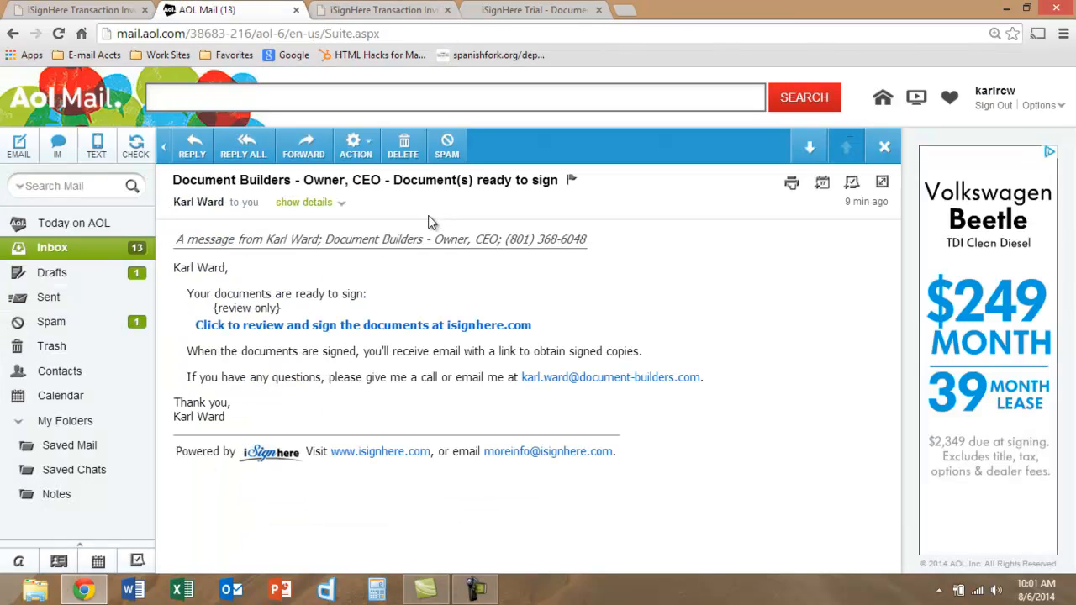
click(521, 11)
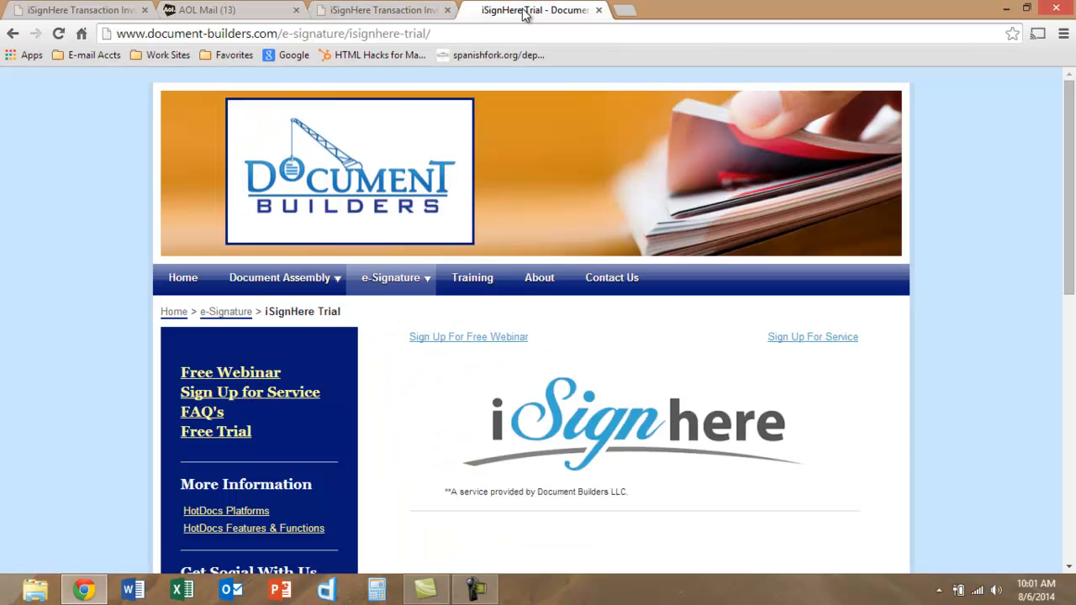
click(395, 12)
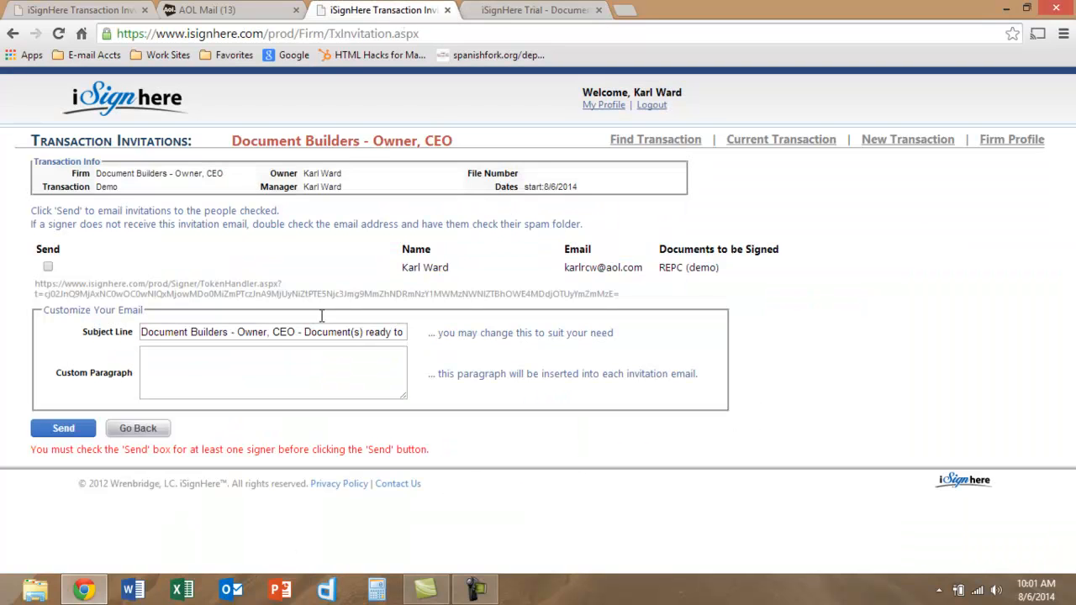
click(123, 430)
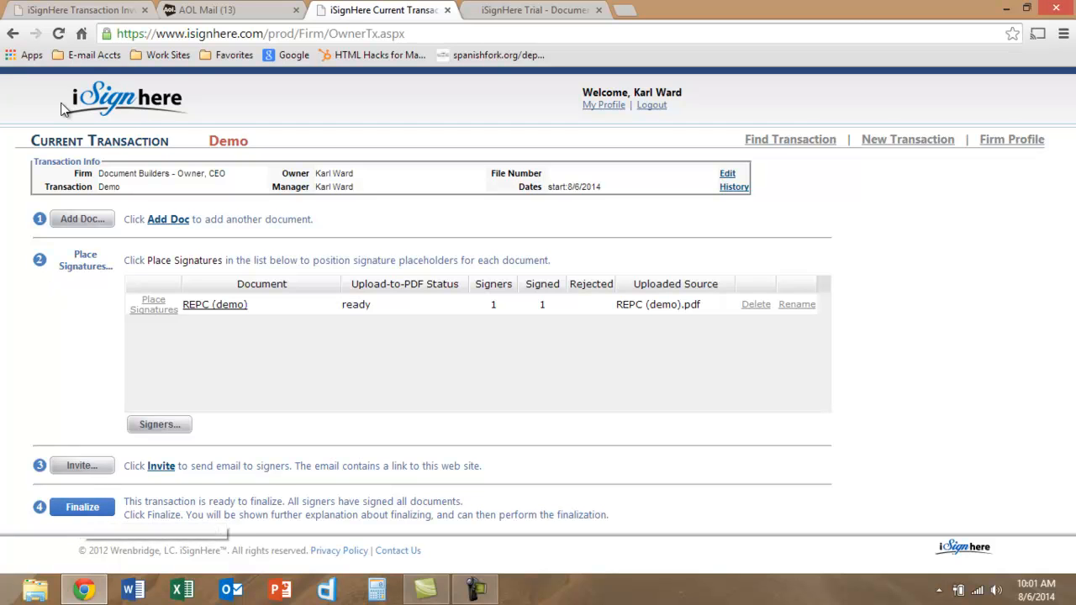
click(122, 13)
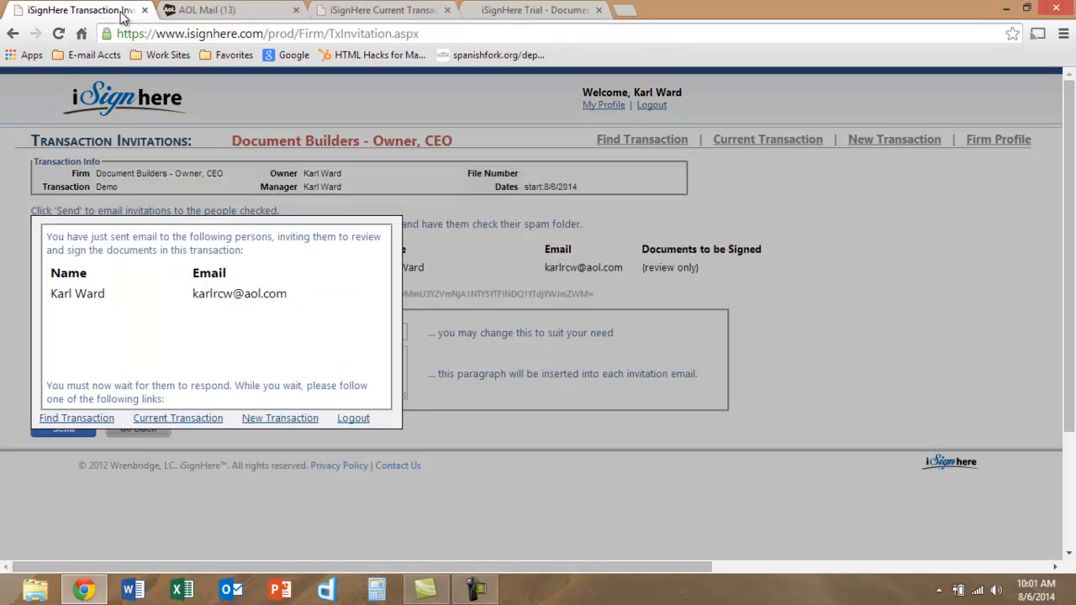
click(626, 10)
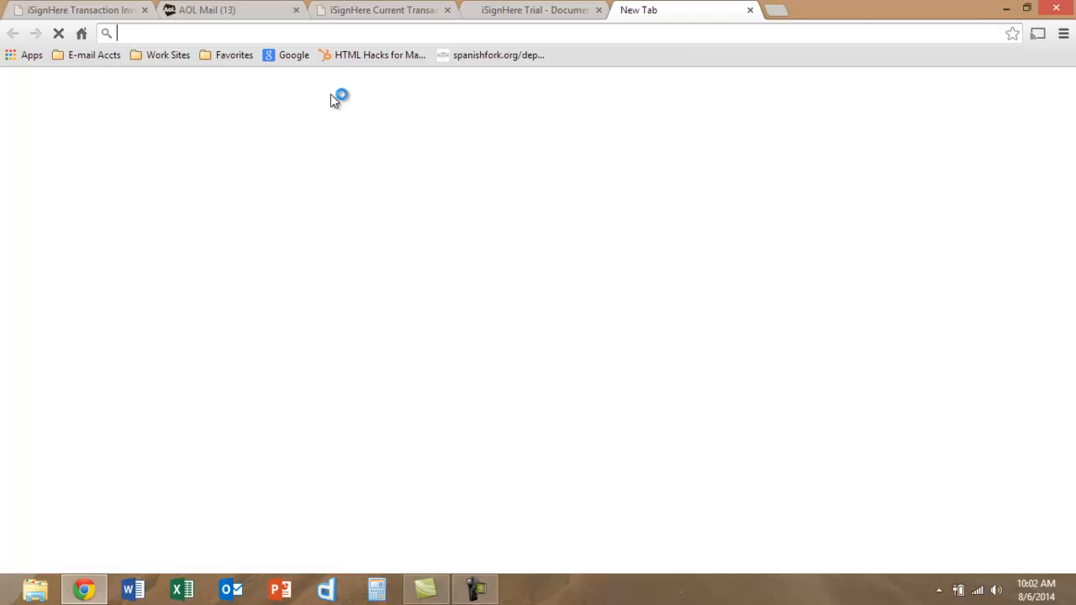
click(84, 54)
- Read the Transaction Ready to Finalize e-mail in Gmail, then return to the Demo transaction
click(100, 77)
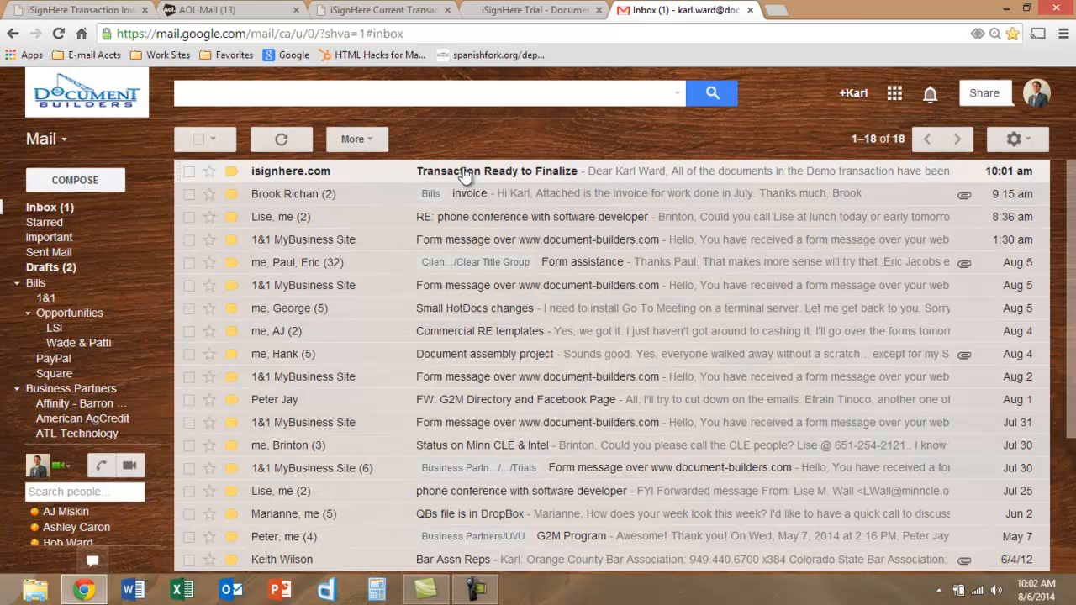
click(463, 174)
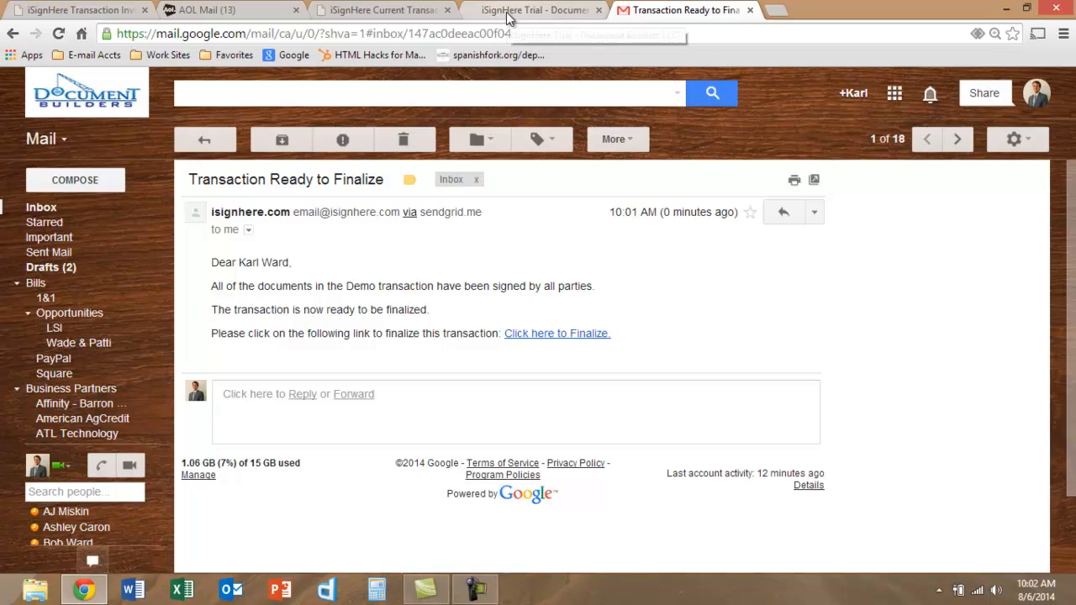
click(407, 11)
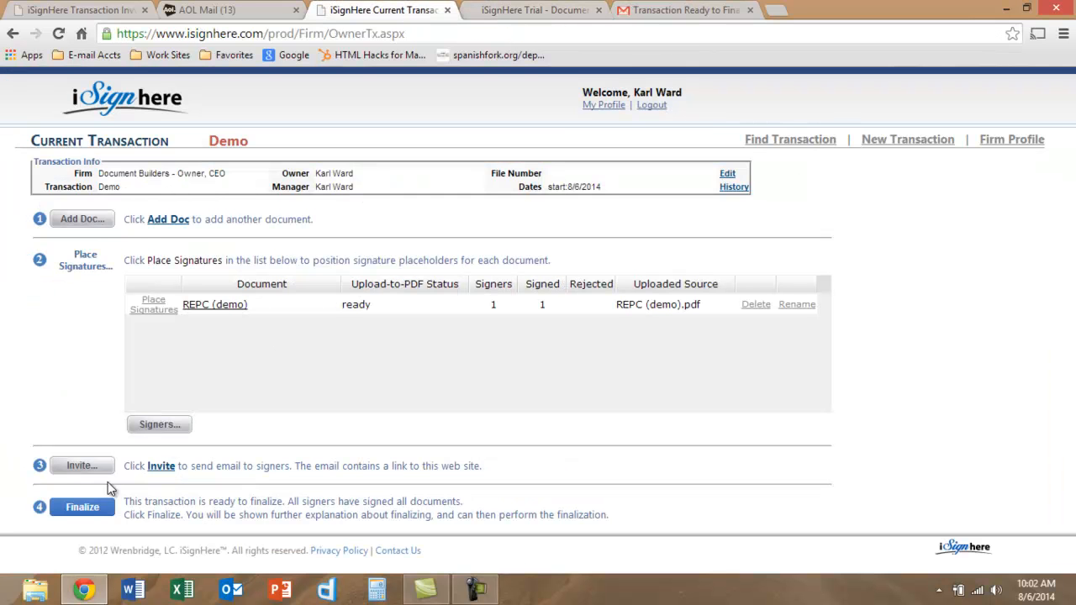
- Finalize the Demo transaction after acknowledging the instructions, recording it as finalized on 8/6/2014
click(79, 508)
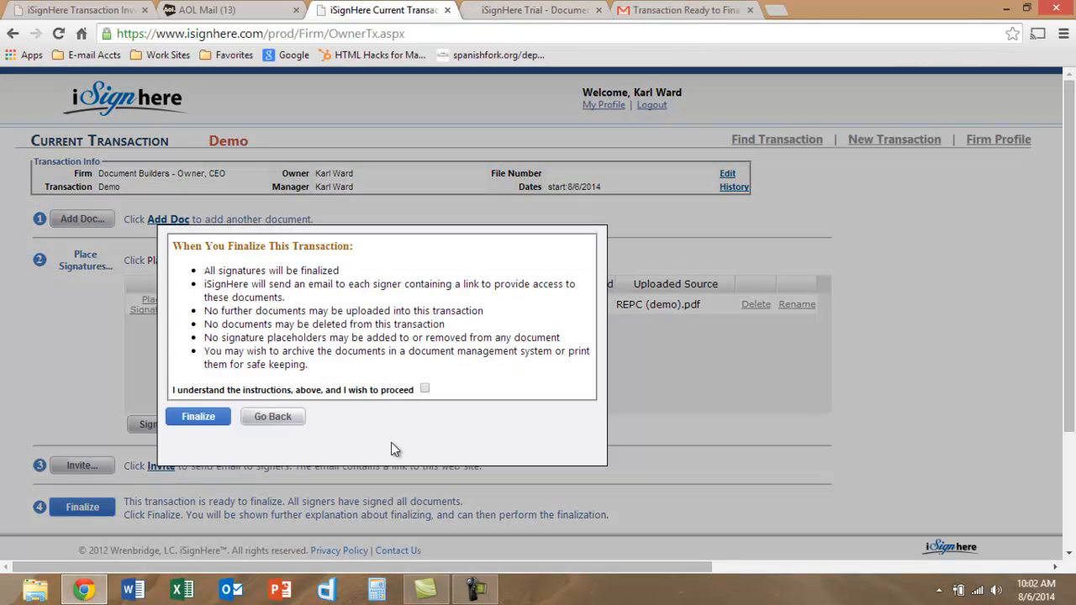
click(425, 389)
click(198, 421)
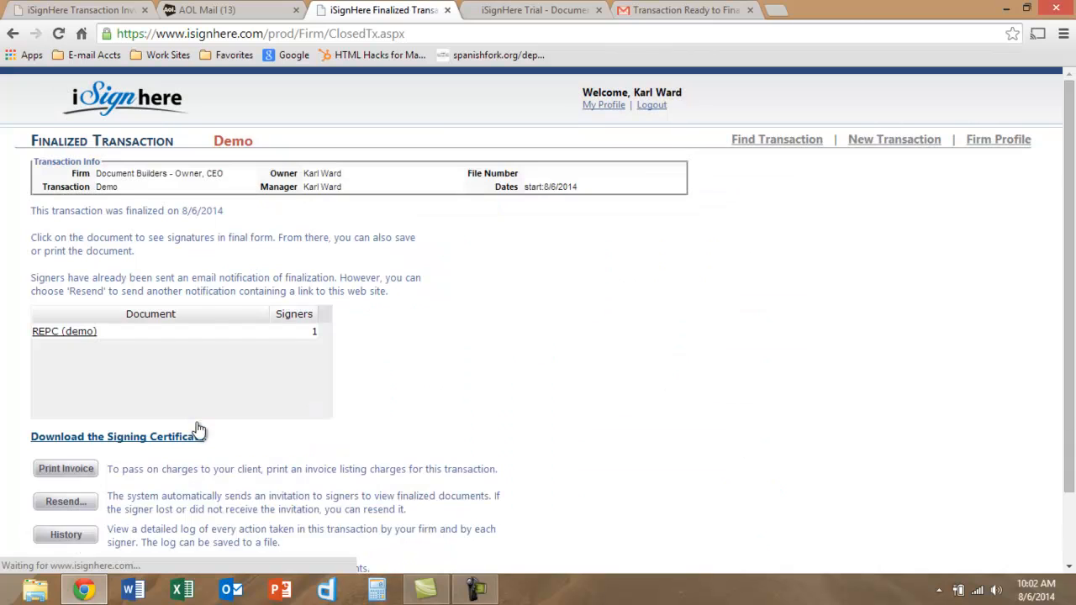
key(super+c)
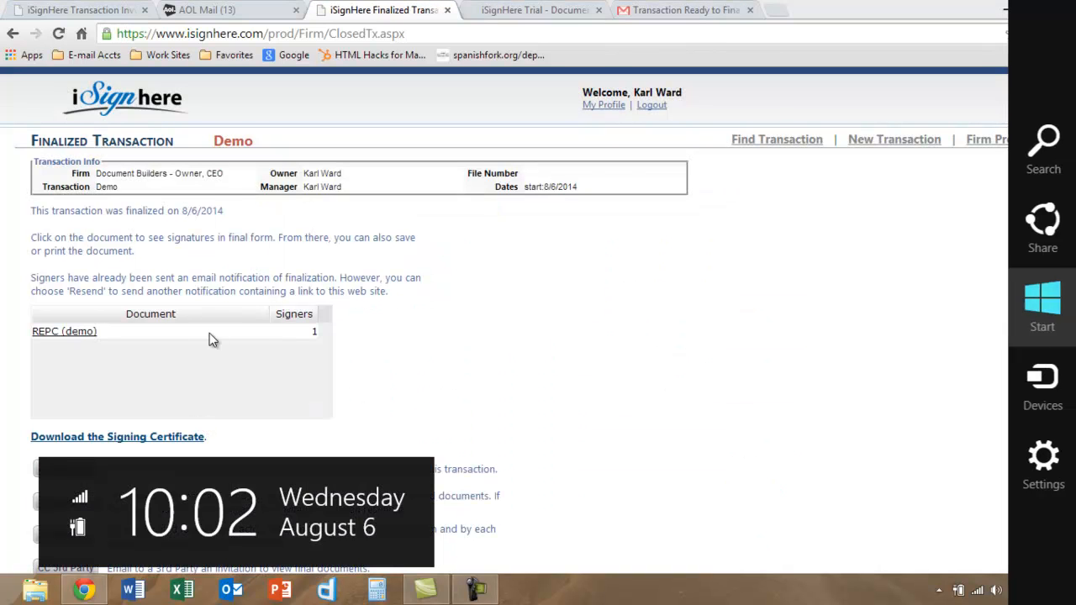
- Open the finalized REPC (demo) PDF, scroll to the buyer's initials and e-signature, and tick Buyer
click(61, 336)
click(63, 337)
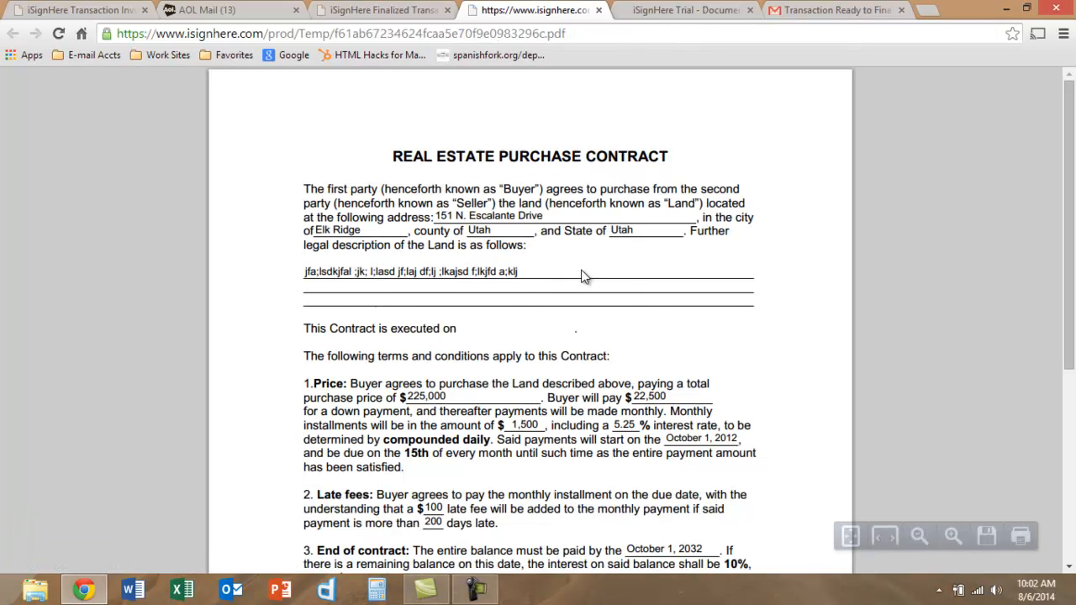
drag(1072, 224, 1075, 403)
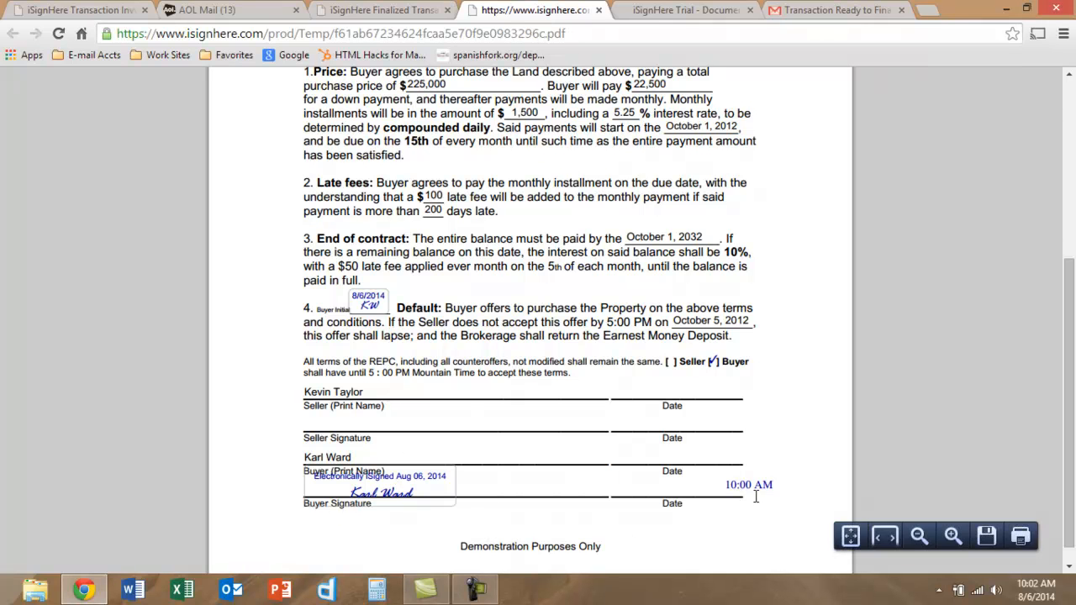
click(712, 361)
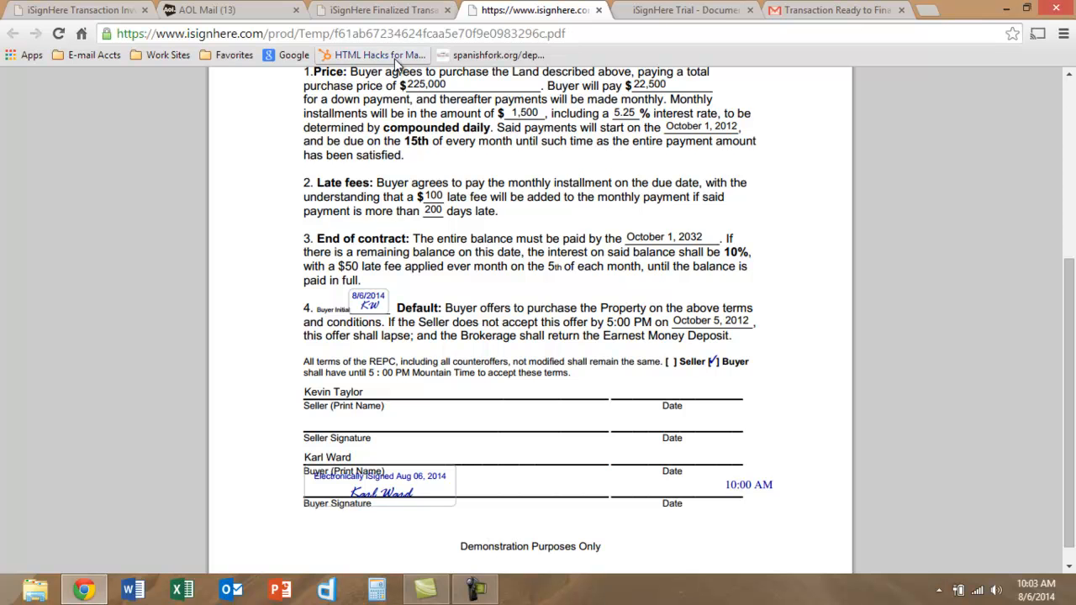
- In AOL Mail, refresh the inbox and open the Transaction Finalized email
click(809, 17)
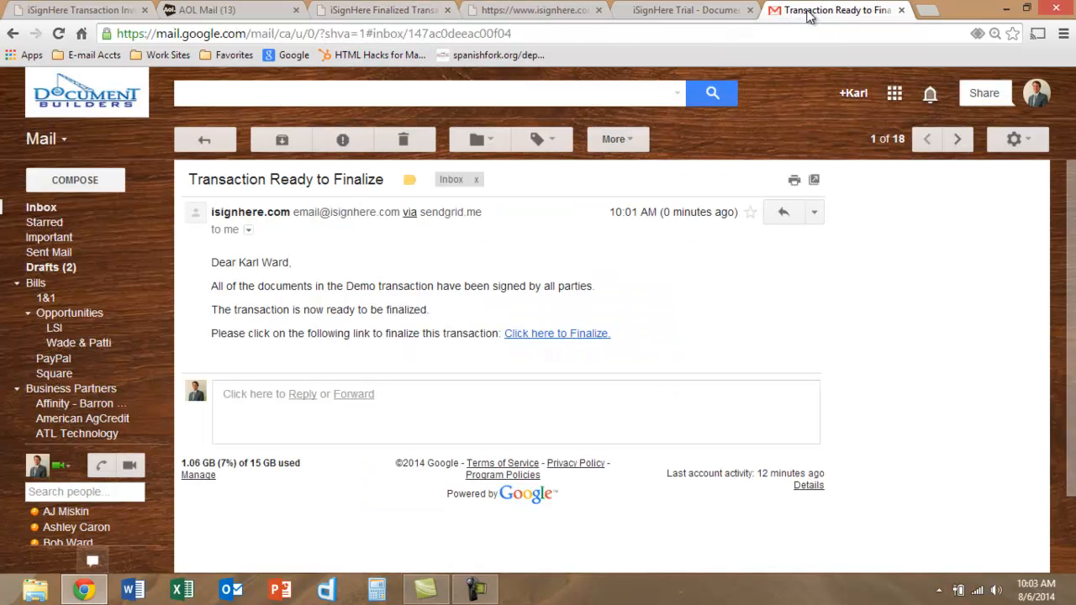
click(201, 12)
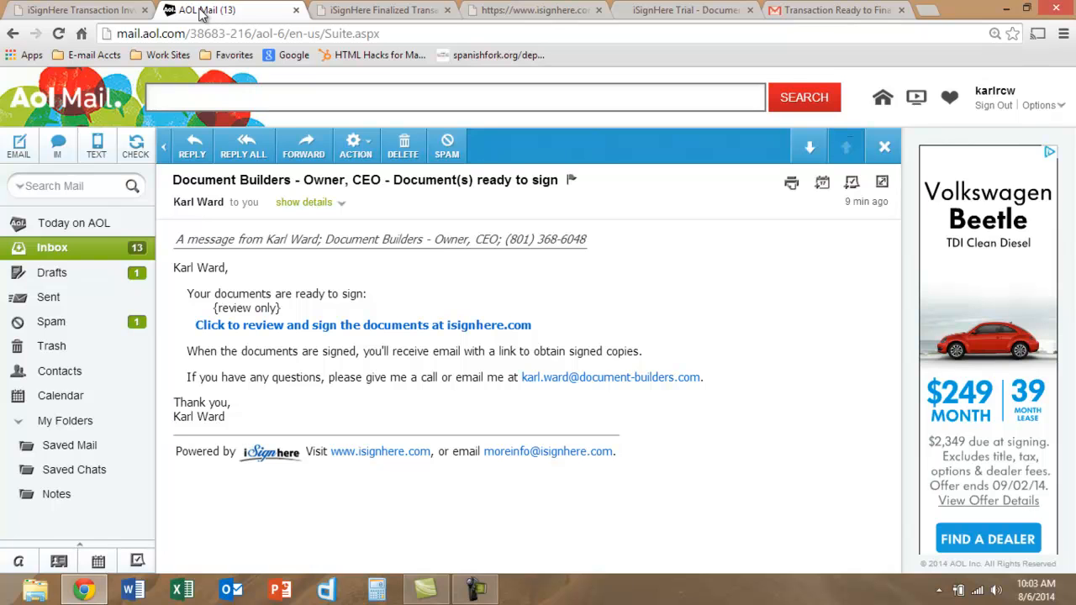
click(61, 250)
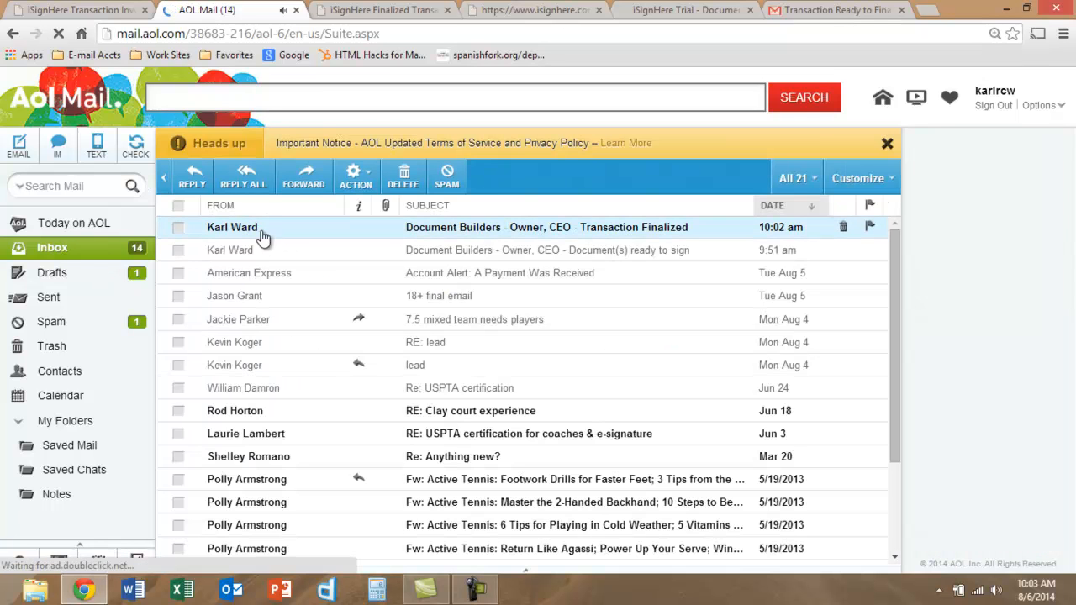
click(254, 234)
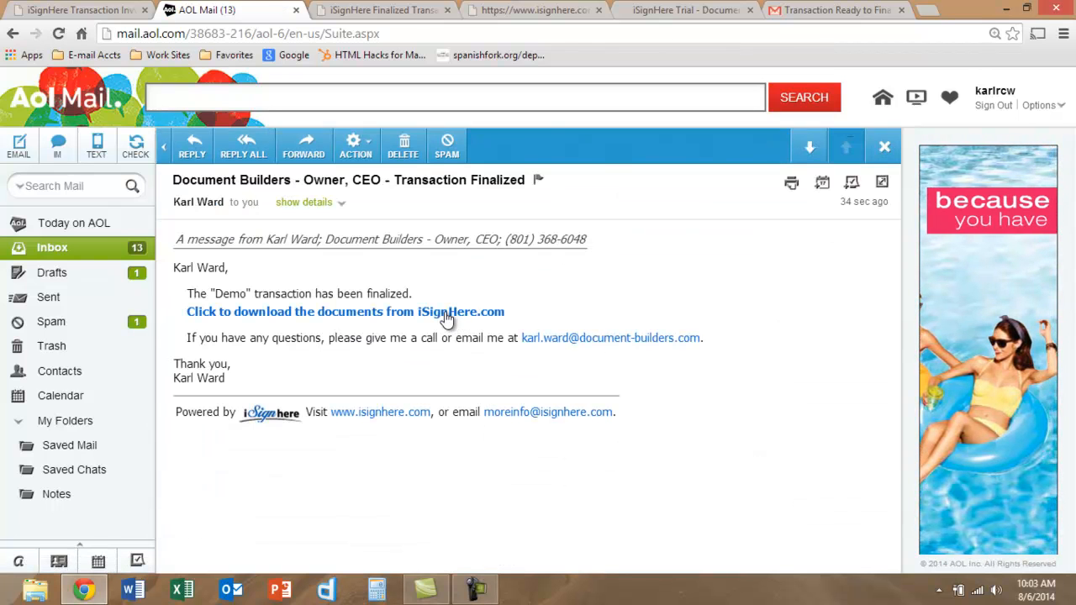
- Enable the email's links, follow the finalized documents download link, then close the signer's home page
click(444, 316)
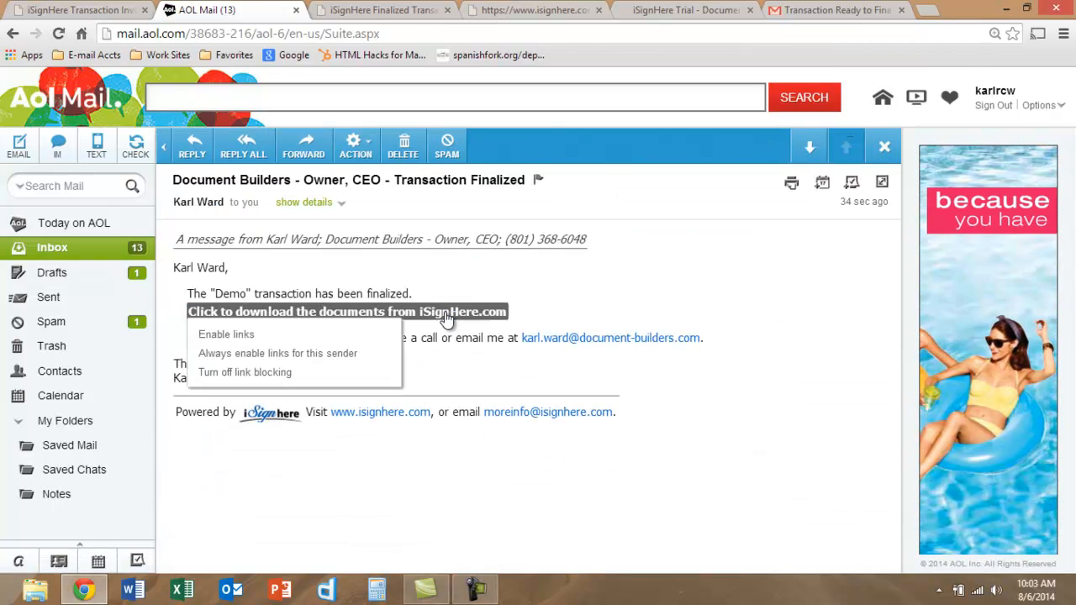
click(296, 334)
click(316, 313)
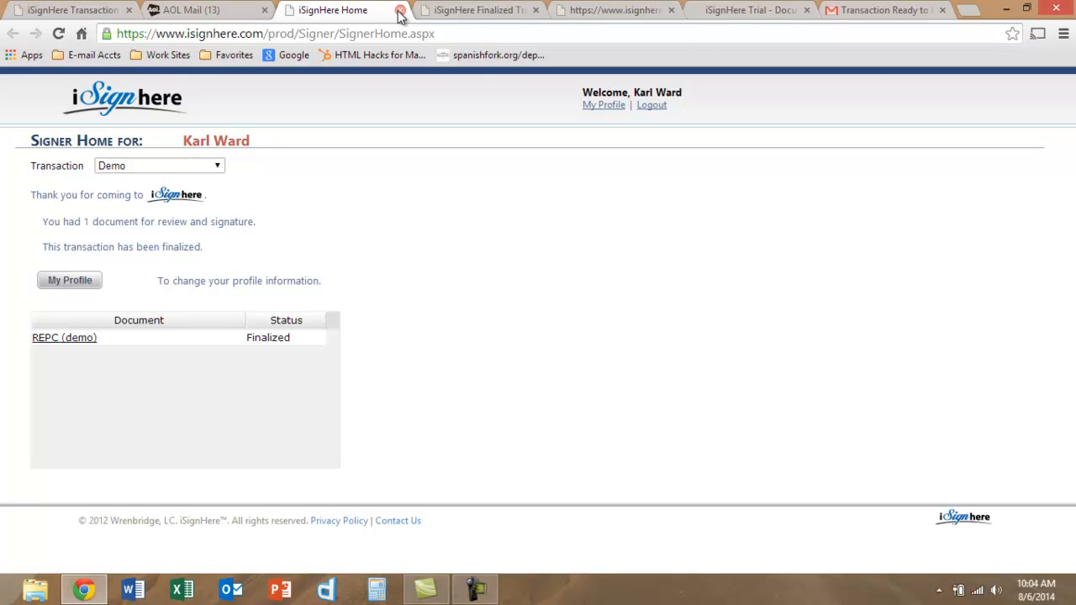
click(400, 11)
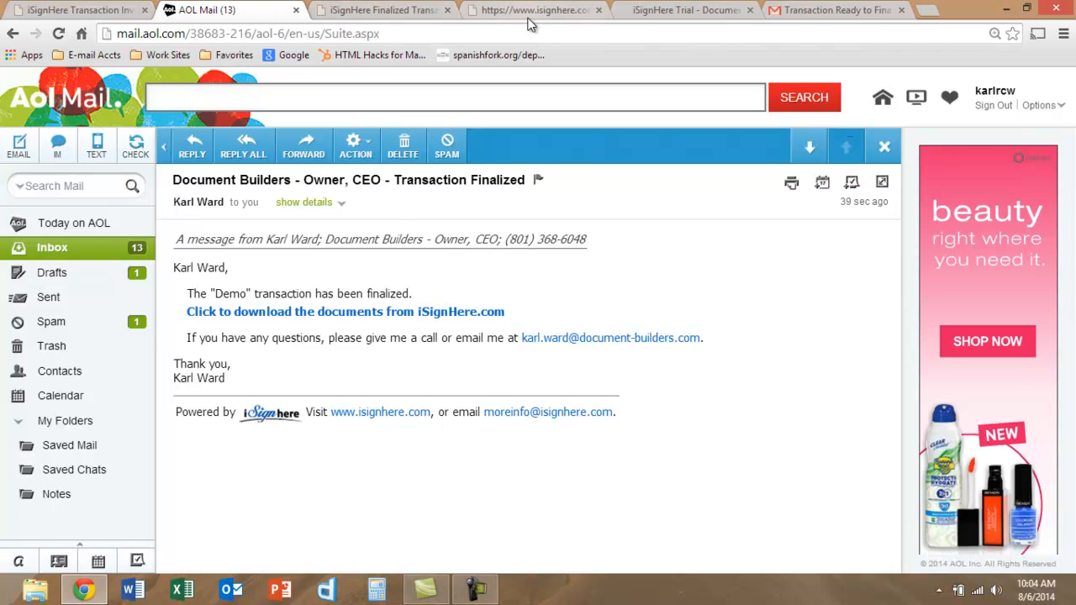
- Return to the Demo transaction's Finalized Transaction page listing REPC (demo), finalized 8/6/2014
click(406, 12)
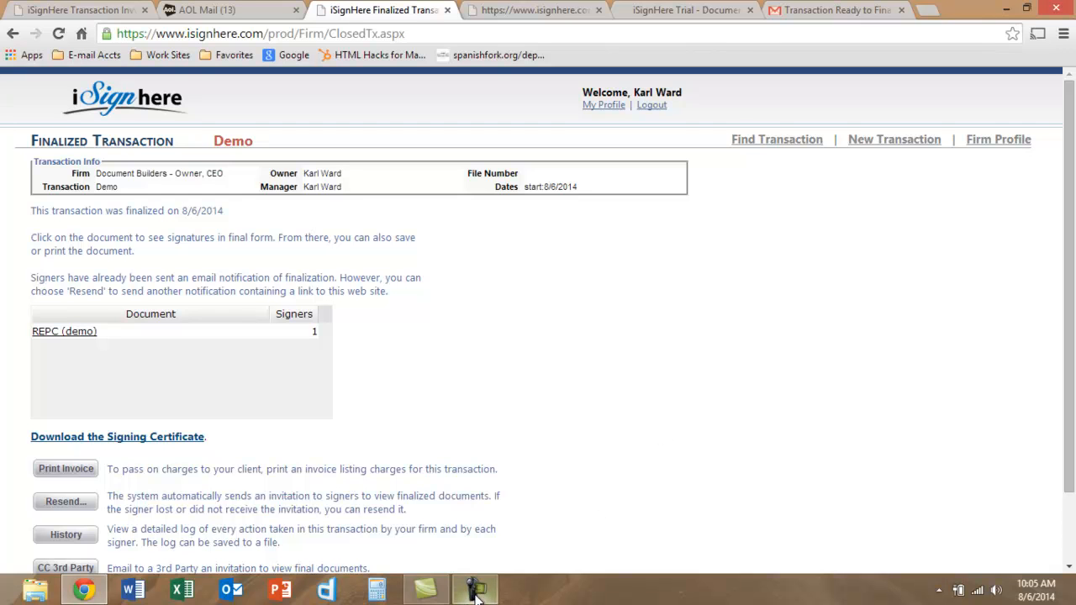
mouse_move(477, 594)
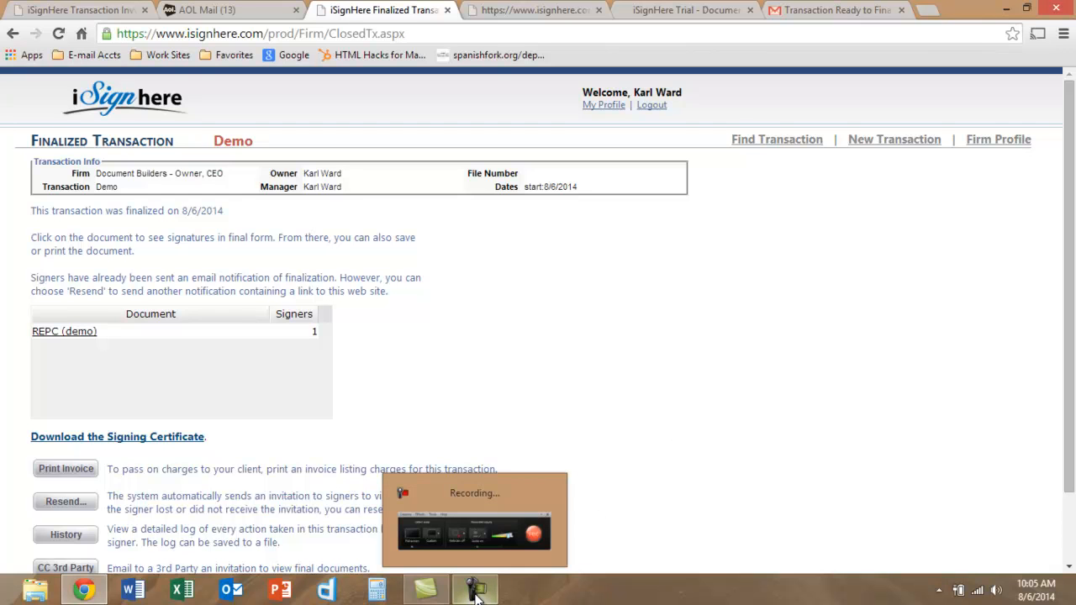